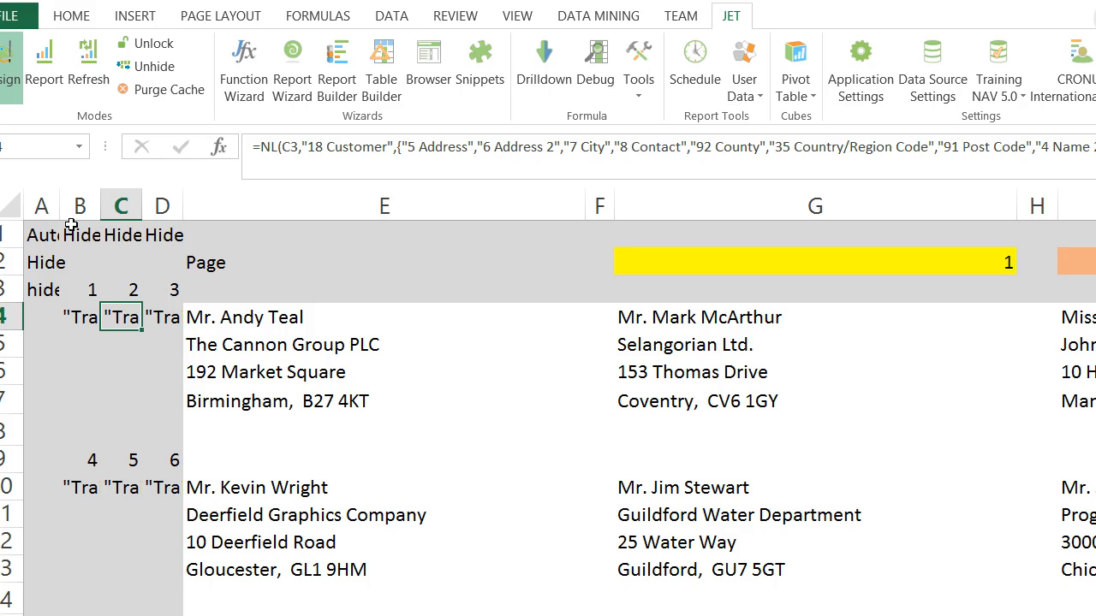
Step: Run the label report with the existing report options and look over the labels on sheets 1 and 2
left_click(52, 64)
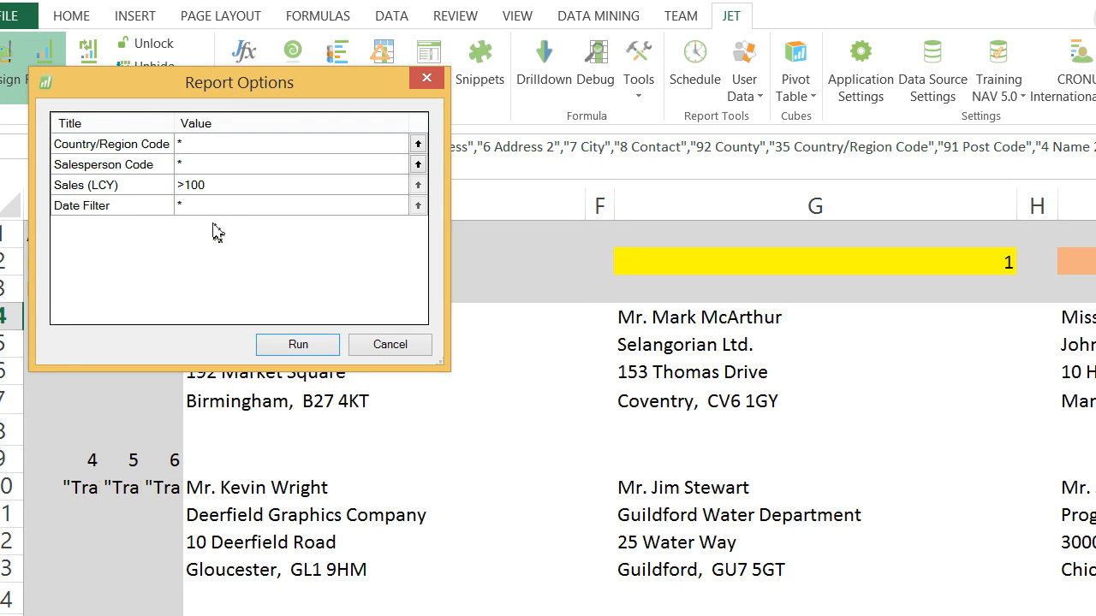
left_click(296, 344)
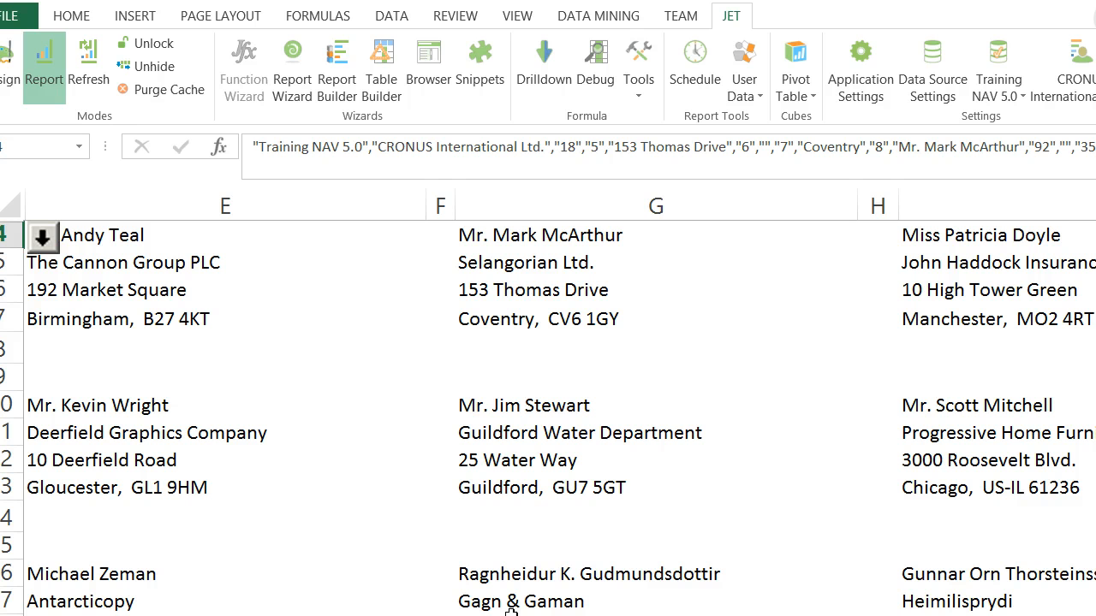
left_click(656, 615)
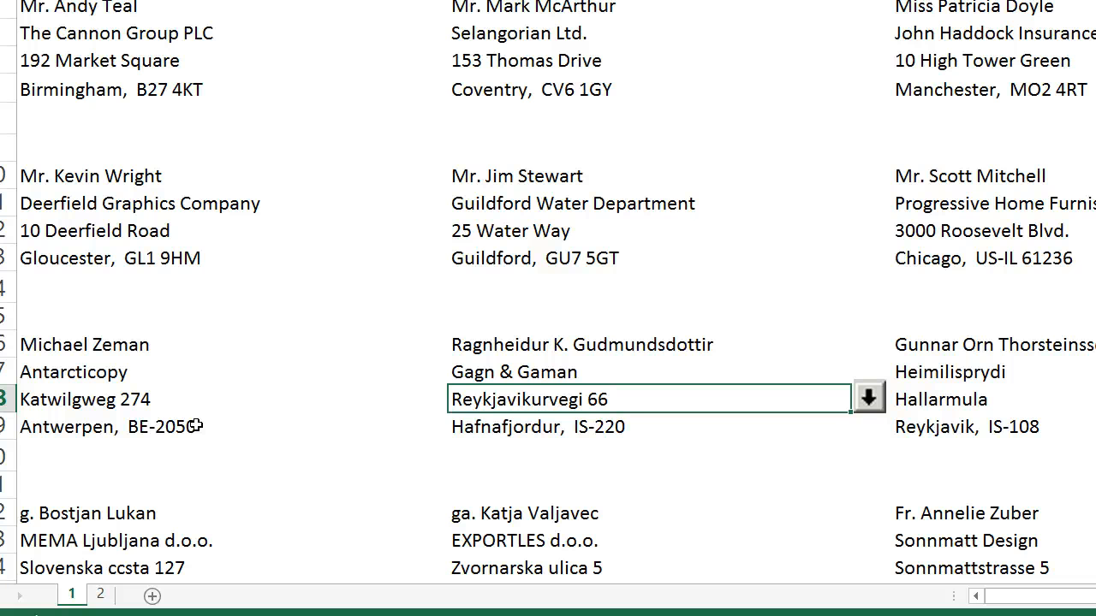
left_click(106, 599)
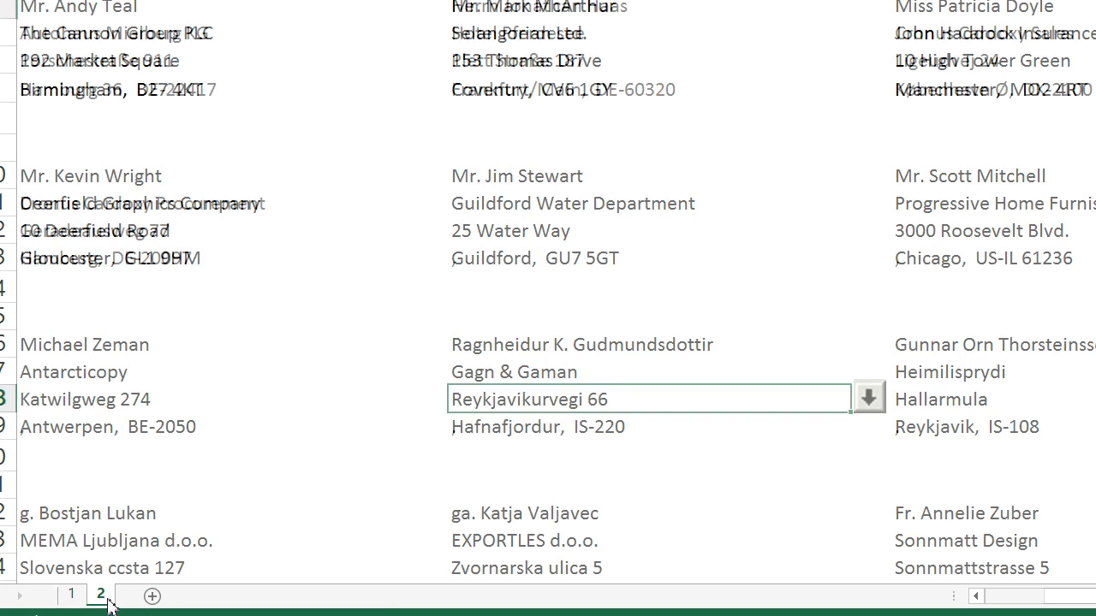
left_click(74, 601)
left_click(107, 601)
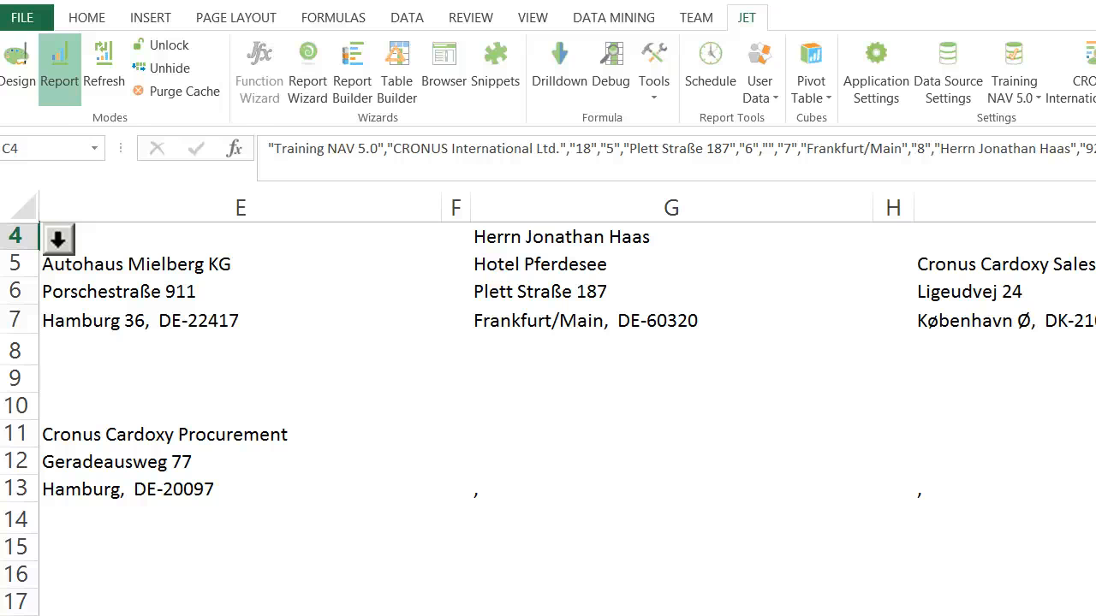
Step: Return the report to Design mode and review the "How does it work?" notes on the options sheet
left_click(27, 67)
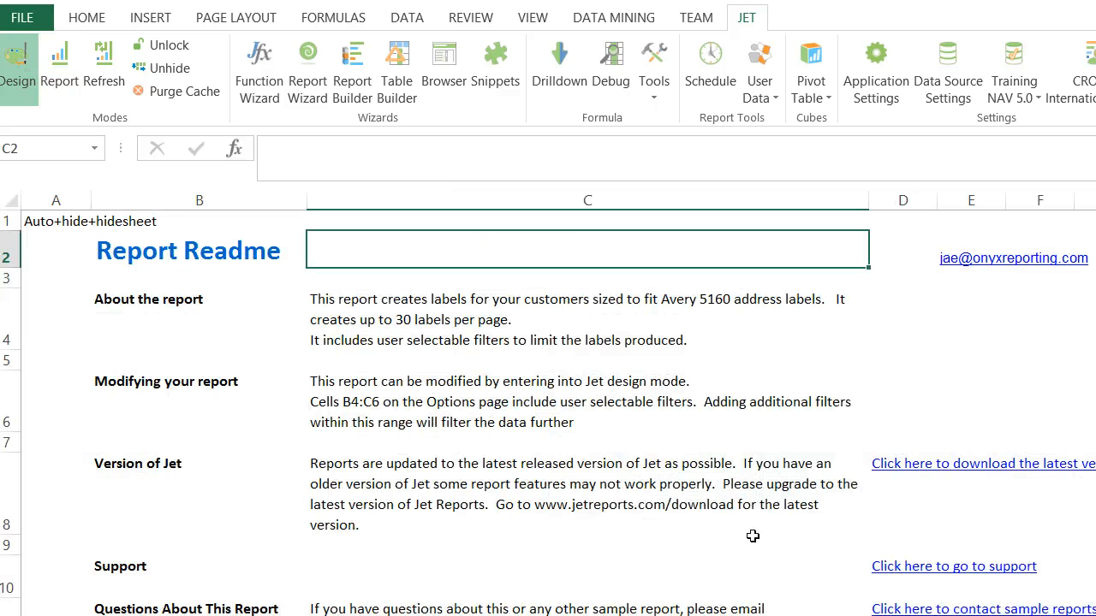
left_click(729, 446)
key("ctrl+Page_Down")
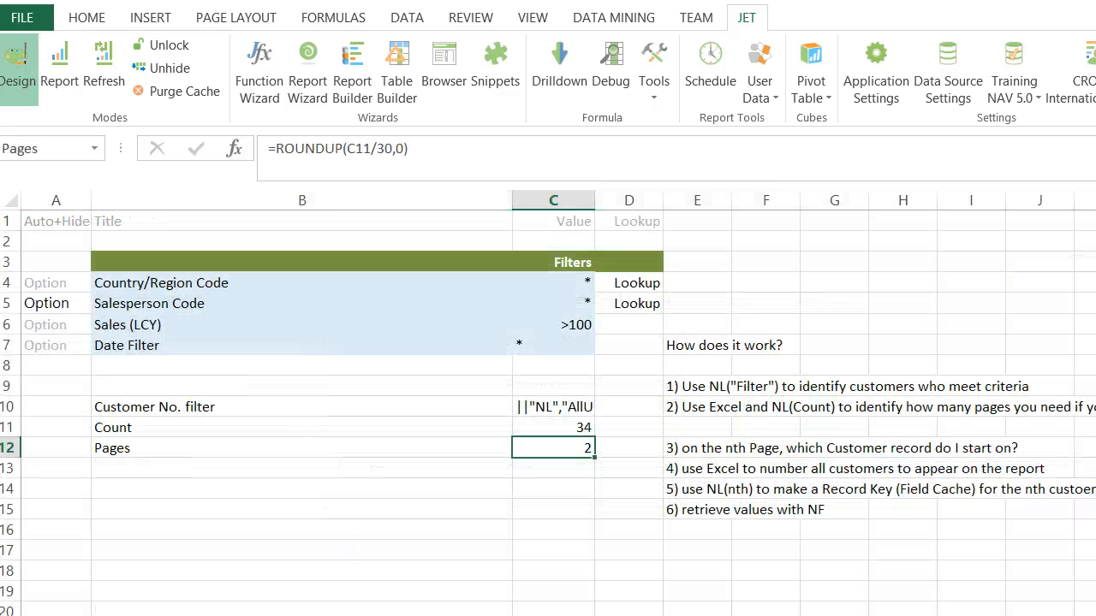
left_click_drag(694, 345, 700, 512)
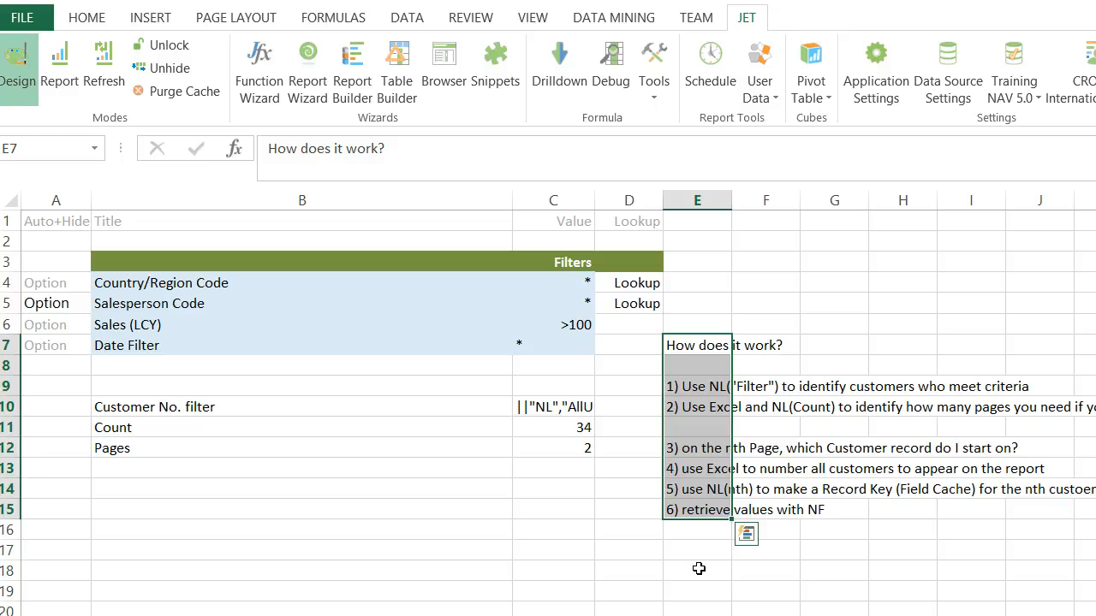
left_click(700, 567)
left_click(709, 382)
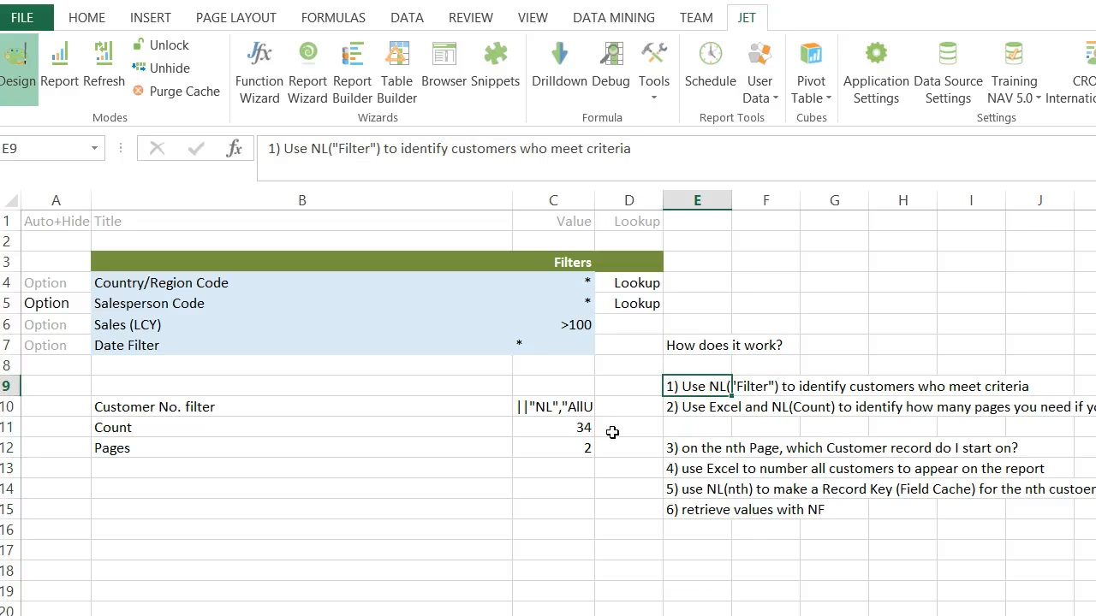
Step: Inspect the Customer No. filter formula in C10 with the Function Wizard, checking its field and filter arguments
left_click(557, 407)
left_click(260, 73)
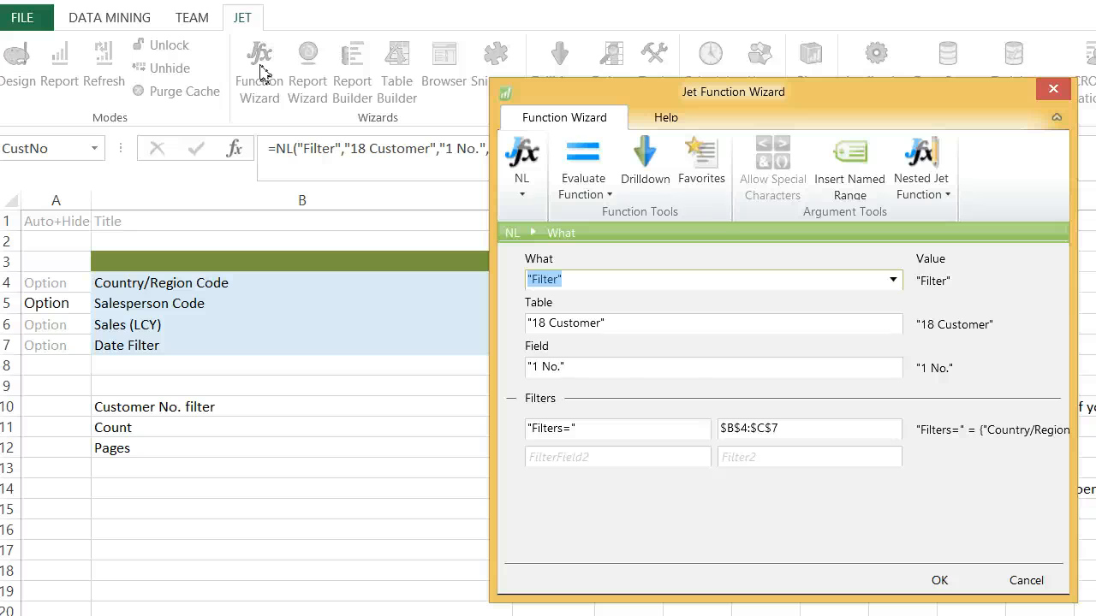
left_click(627, 365)
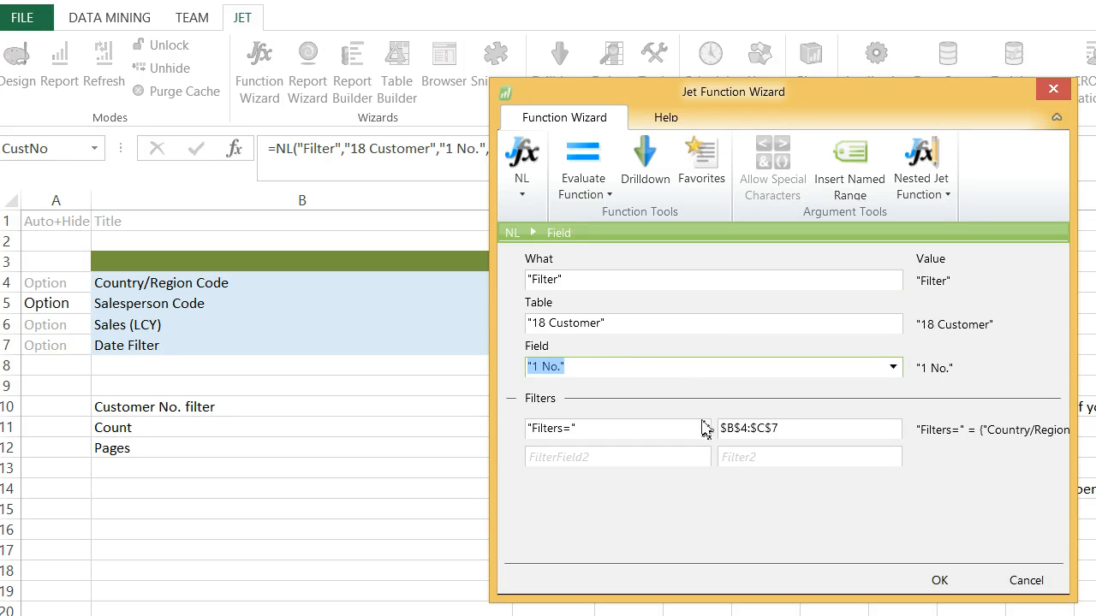
left_click(761, 437)
left_click(598, 434)
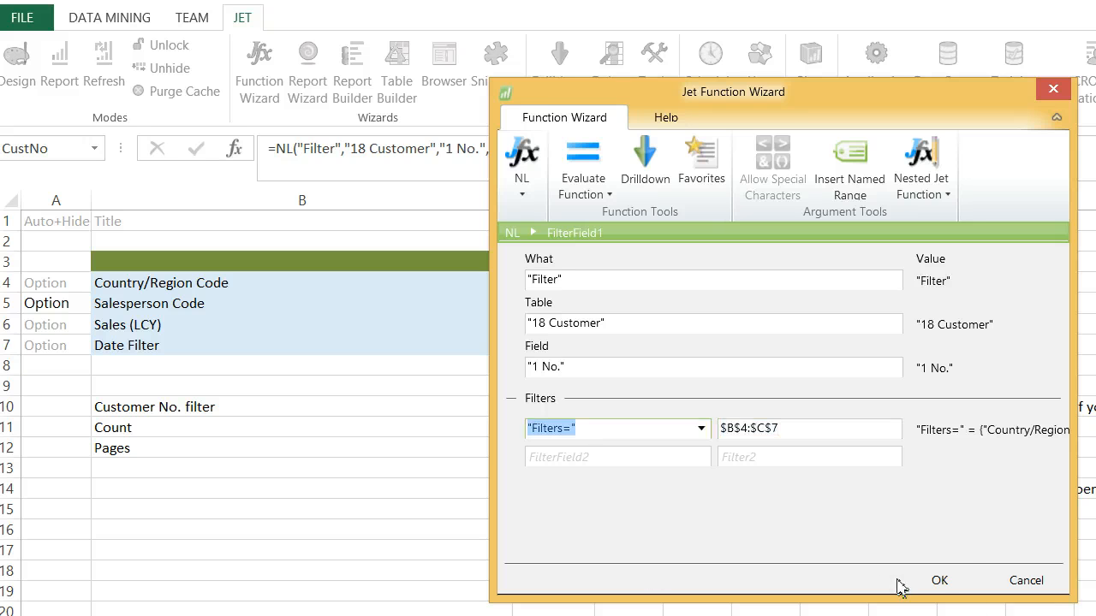
left_click(939, 579)
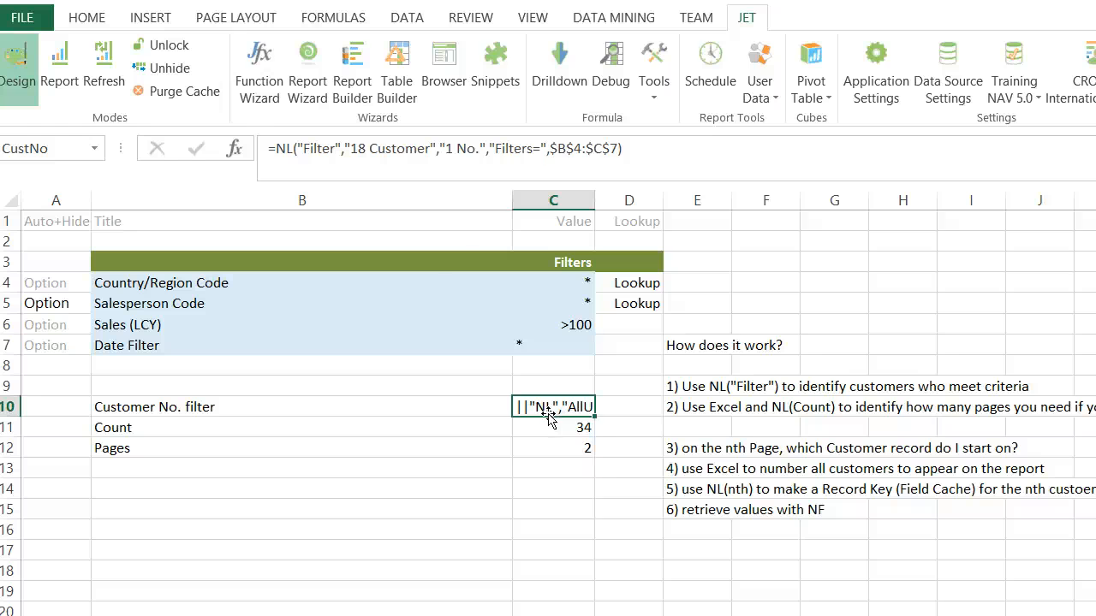
Step: Inspect the customer Count formula in C11 and its reference to the customer number filter
left_click(555, 428)
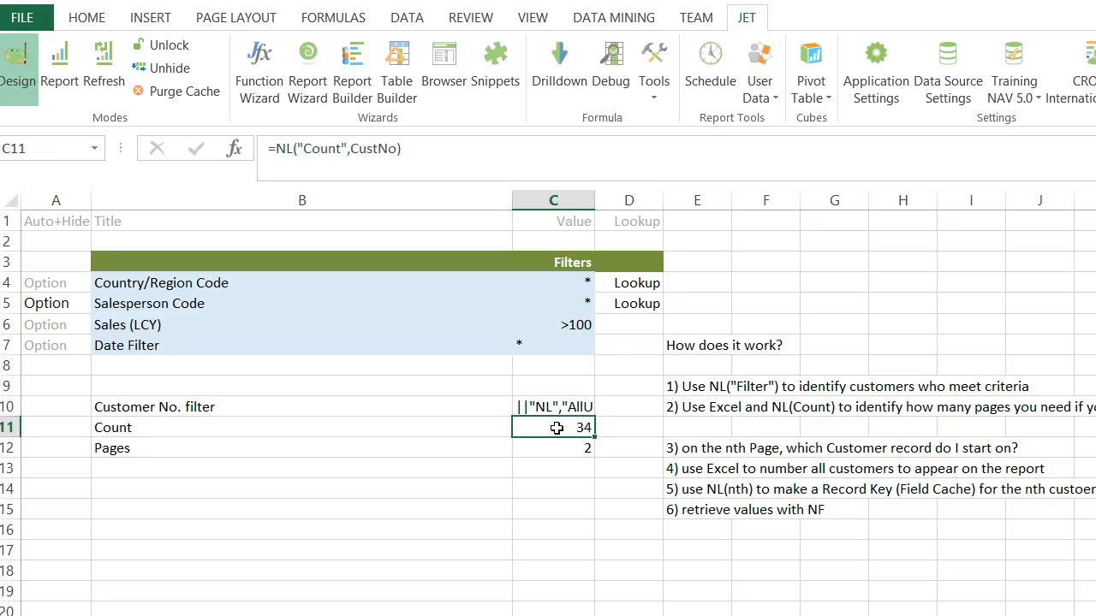
double_click(557, 428)
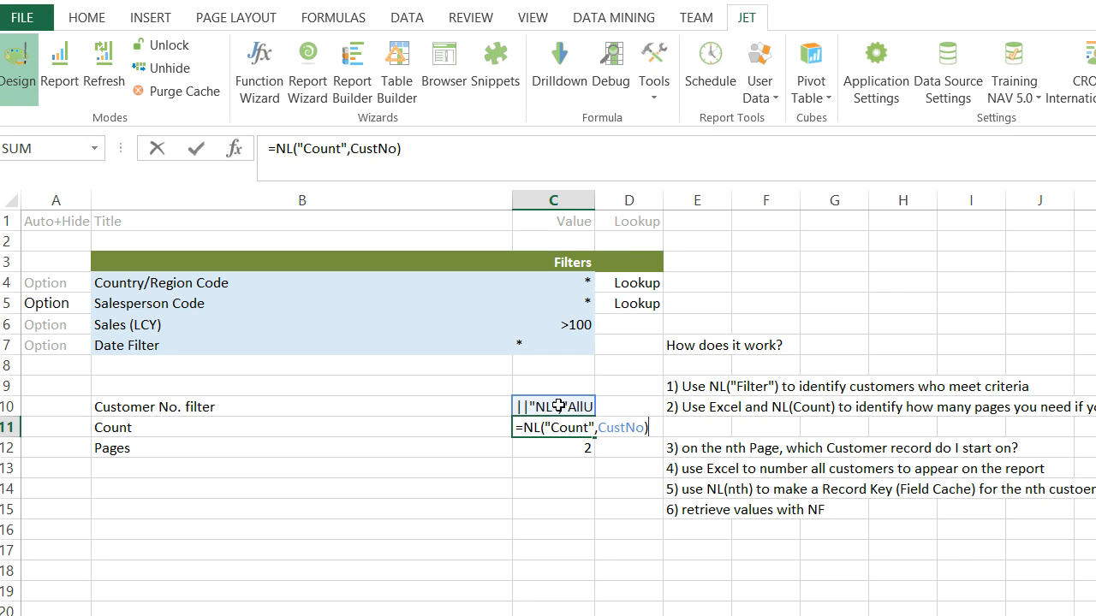
key("Return")
left_click(565, 429)
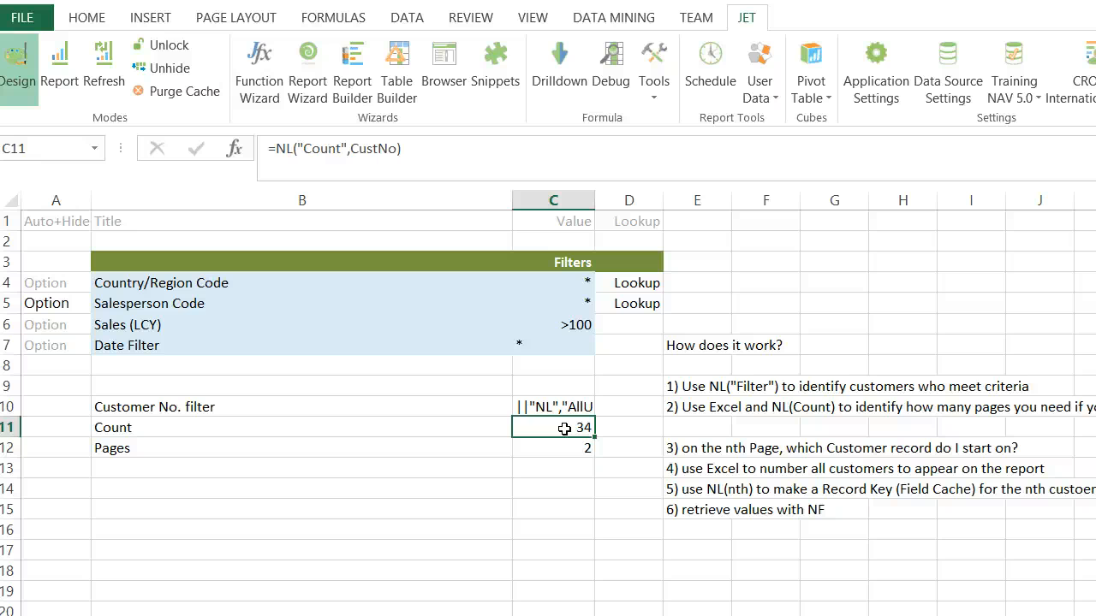
Step: Inspect the ROUNDUP formula in the Pages cell C12, leaving it as it is
left_click(564, 445)
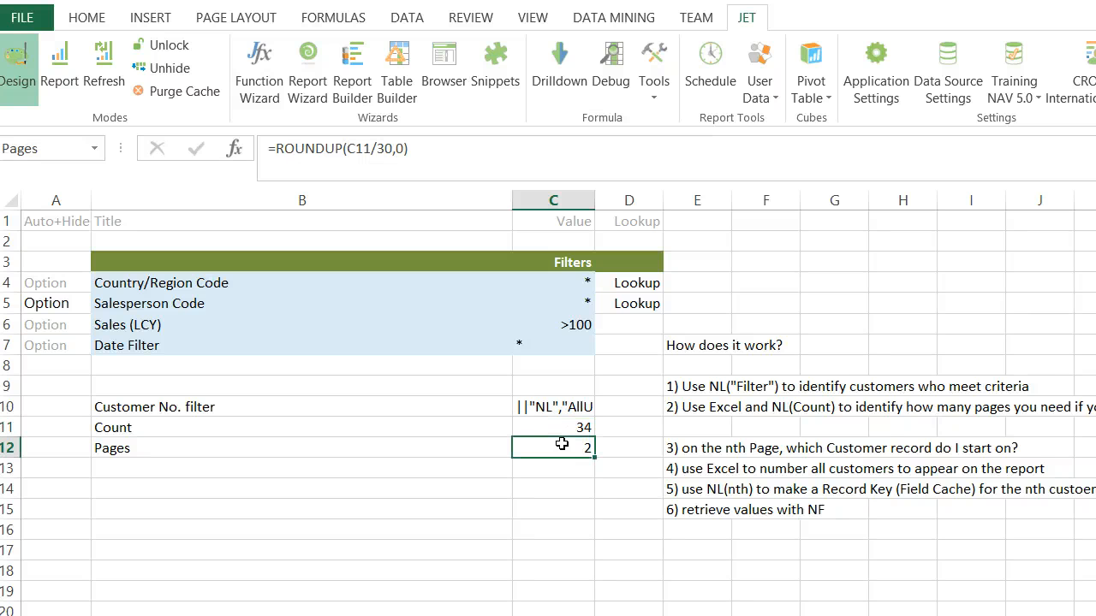
double_click(358, 151)
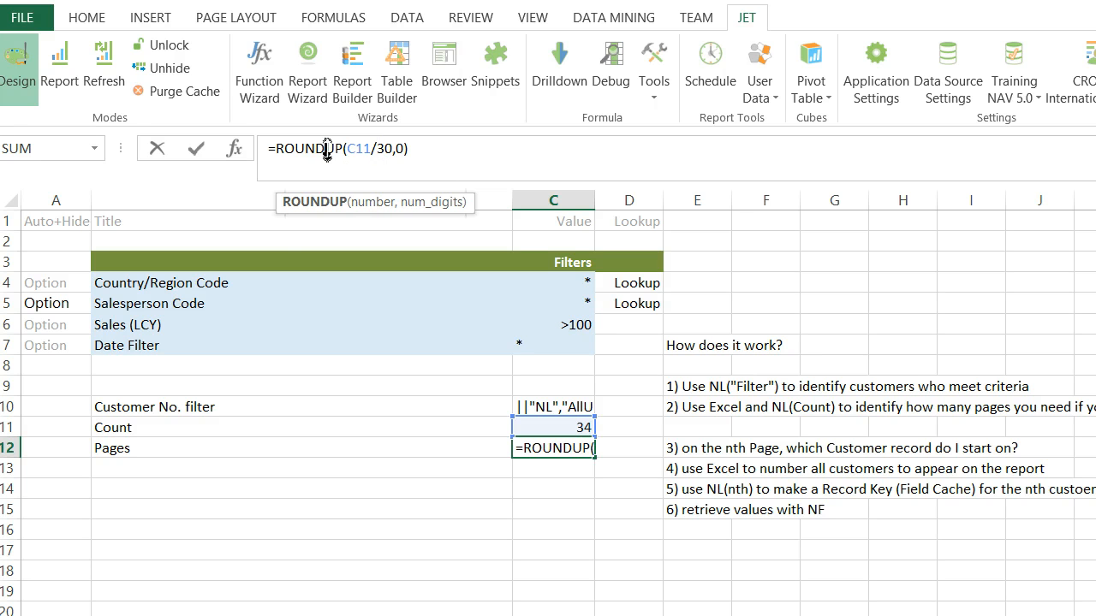
key("Return")
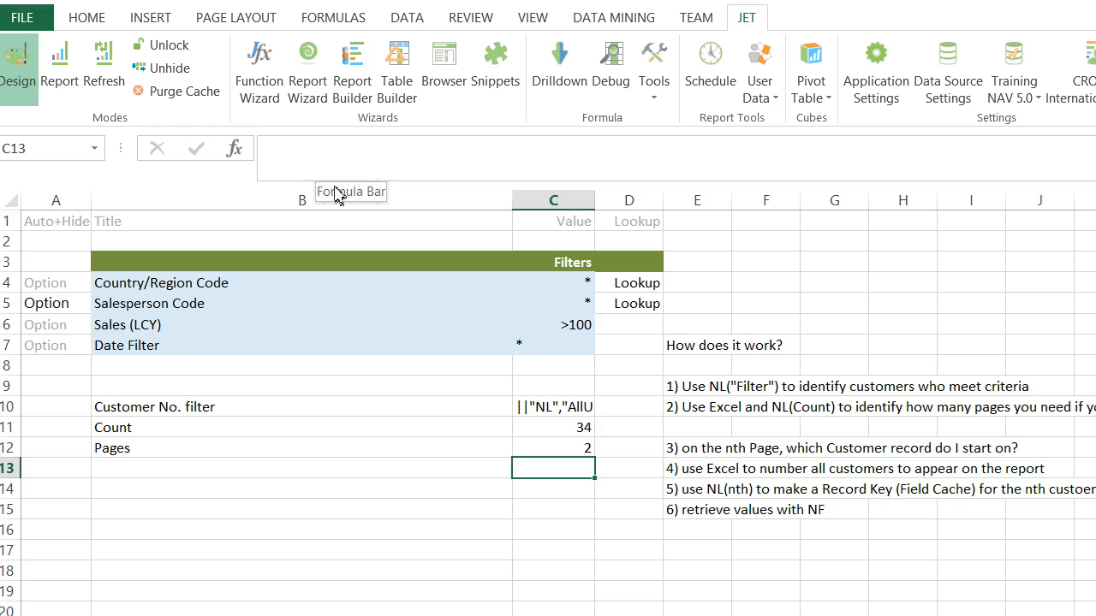
left_click(526, 448)
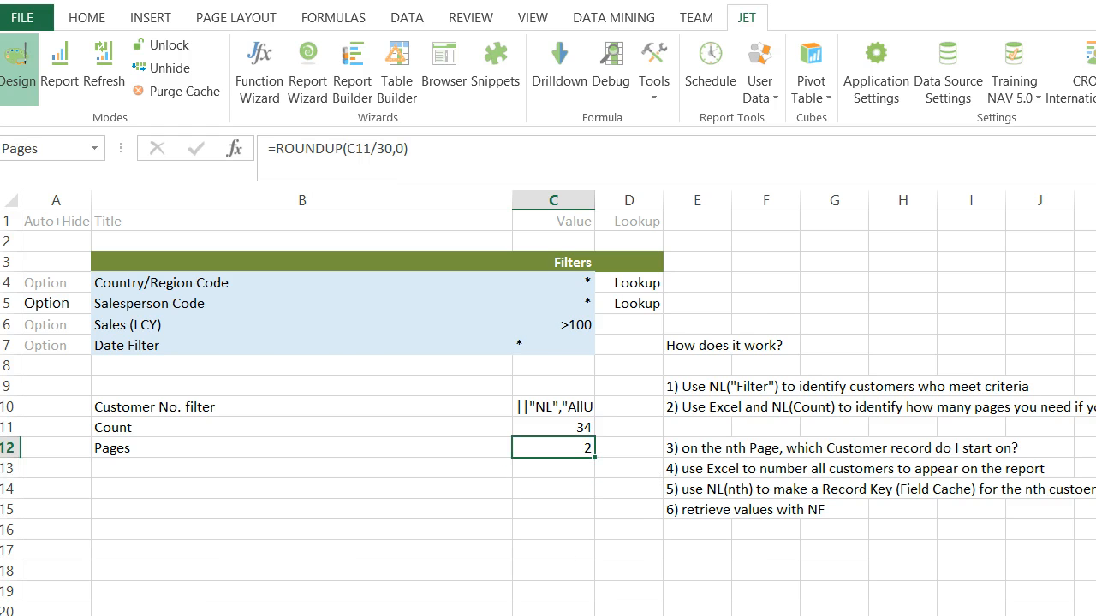
Step: Inspect the sheet-replicating NL formula in G2 of the label sheet with the Function Wizard, including its Pages filter argument
key("ctrl+Page_Down")
left_click(658, 272)
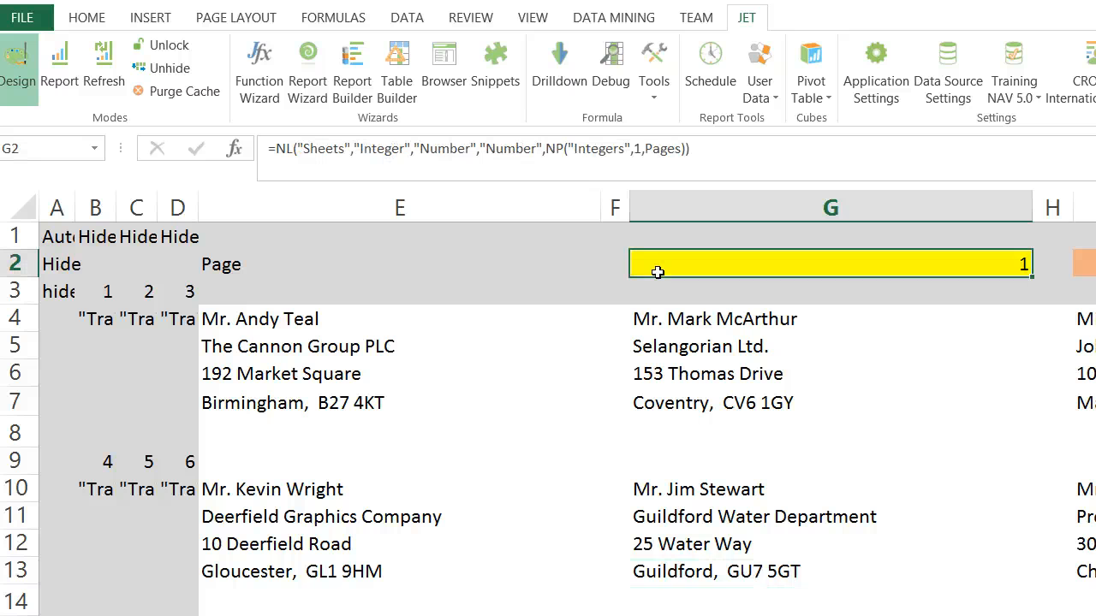
left_click(276, 82)
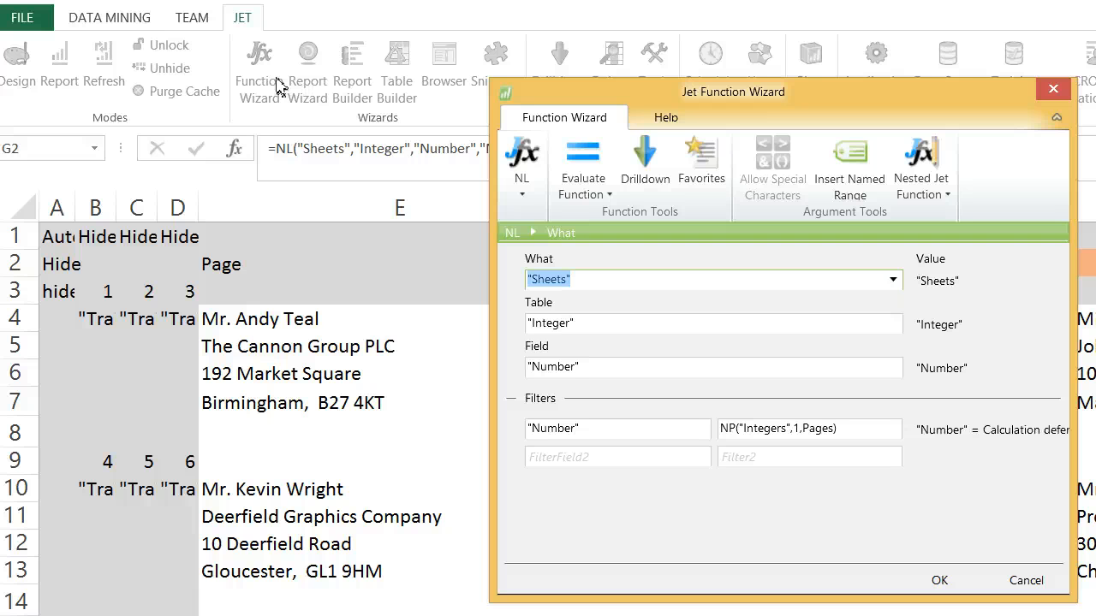
left_click(805, 430)
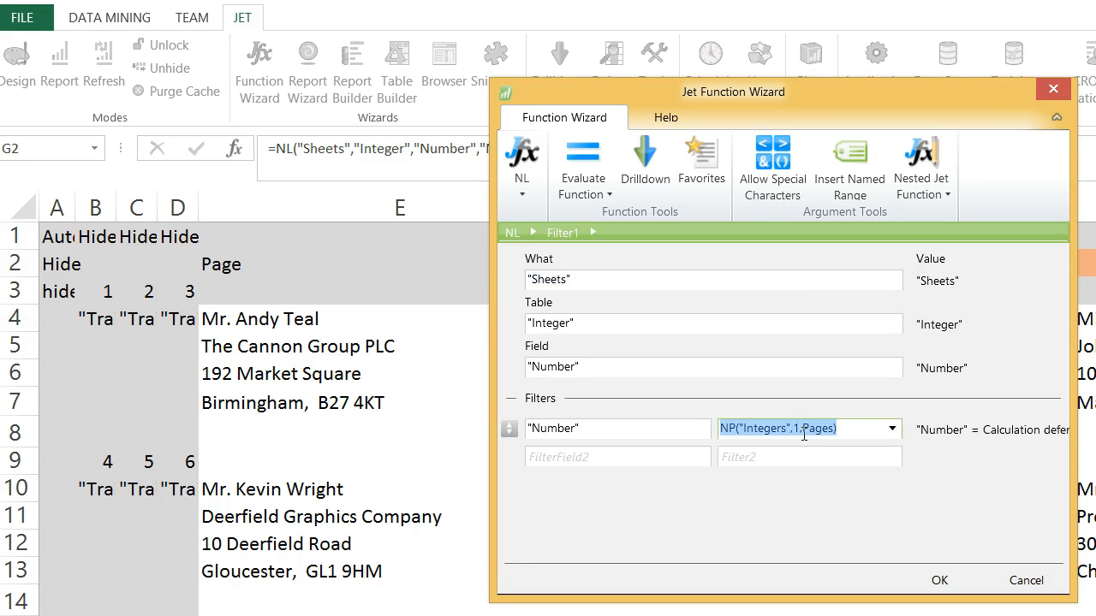
double_click(816, 431)
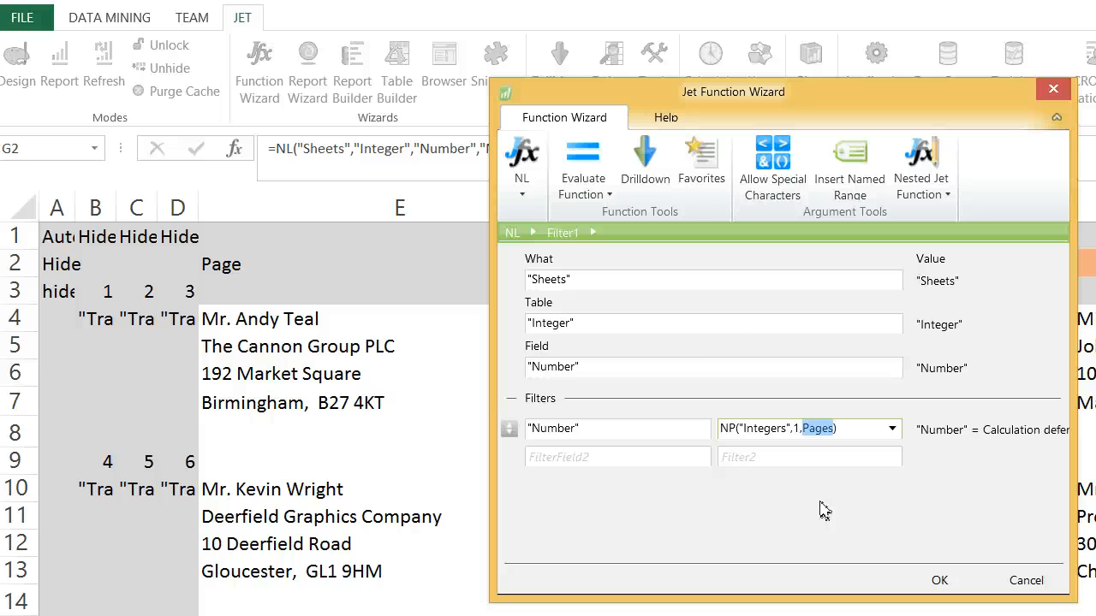
key("Return")
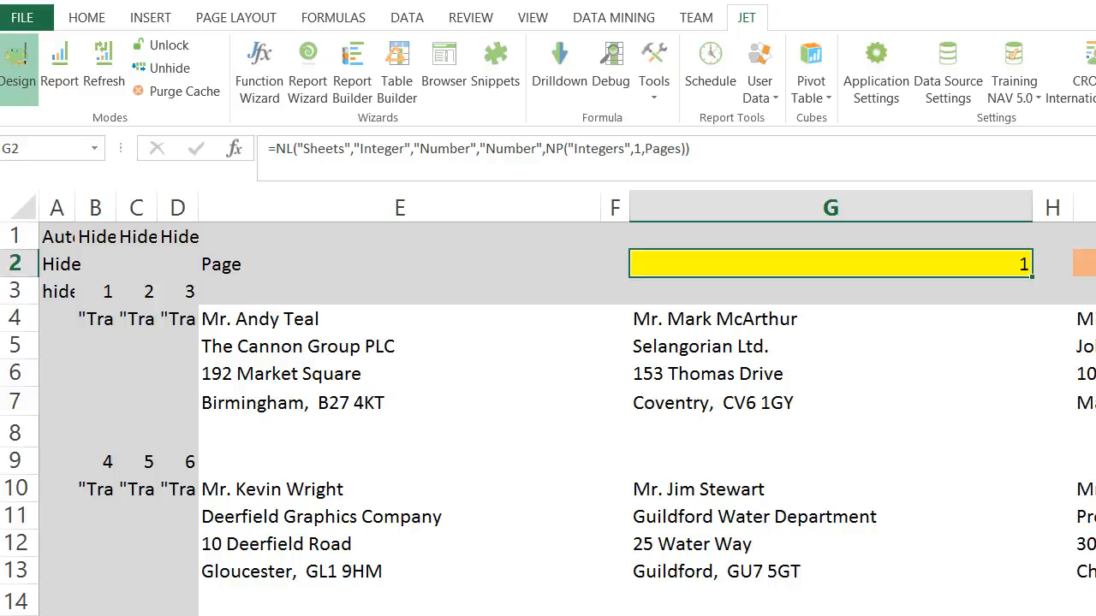
Step: Examine the record-numbering formulas in cells B3 to D3 of the label sheet
left_click_drag(108, 293, 242, 400)
left_click(112, 294)
key("Right")
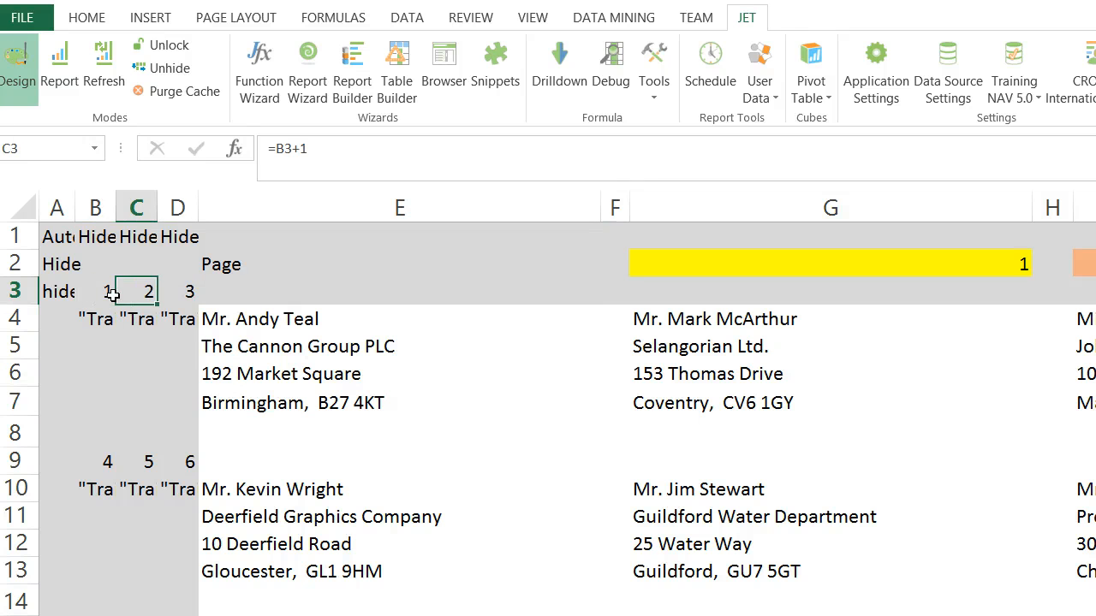
key("Right")
key("Left")
key("Left")
key("Right")
key("Right")
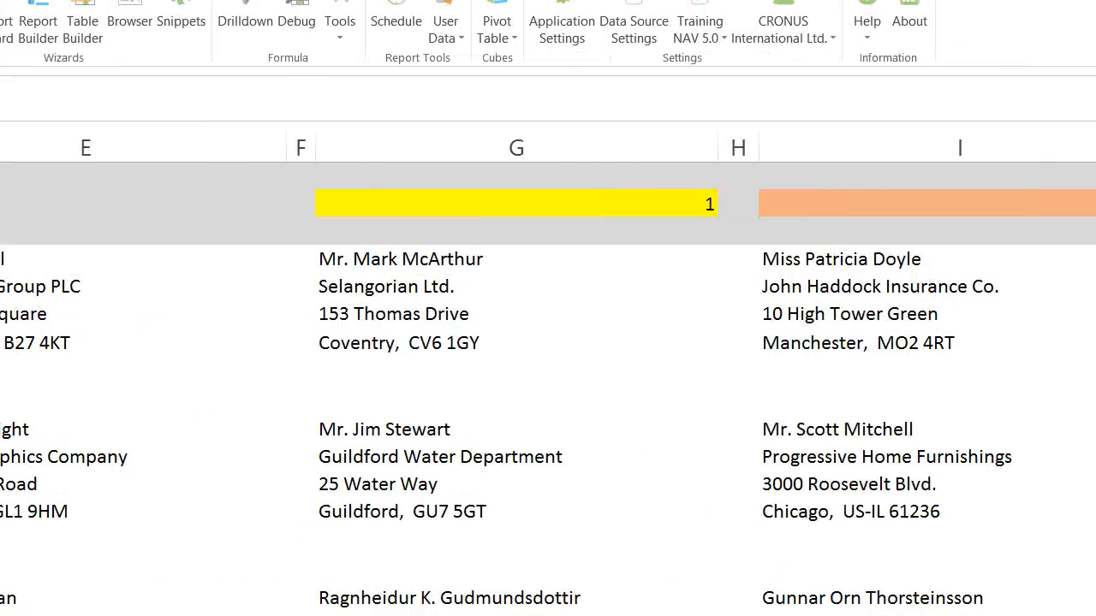
Step: Test the starting-record formula in I2 by setting the page number in G2 to 3
left_click(946, 214)
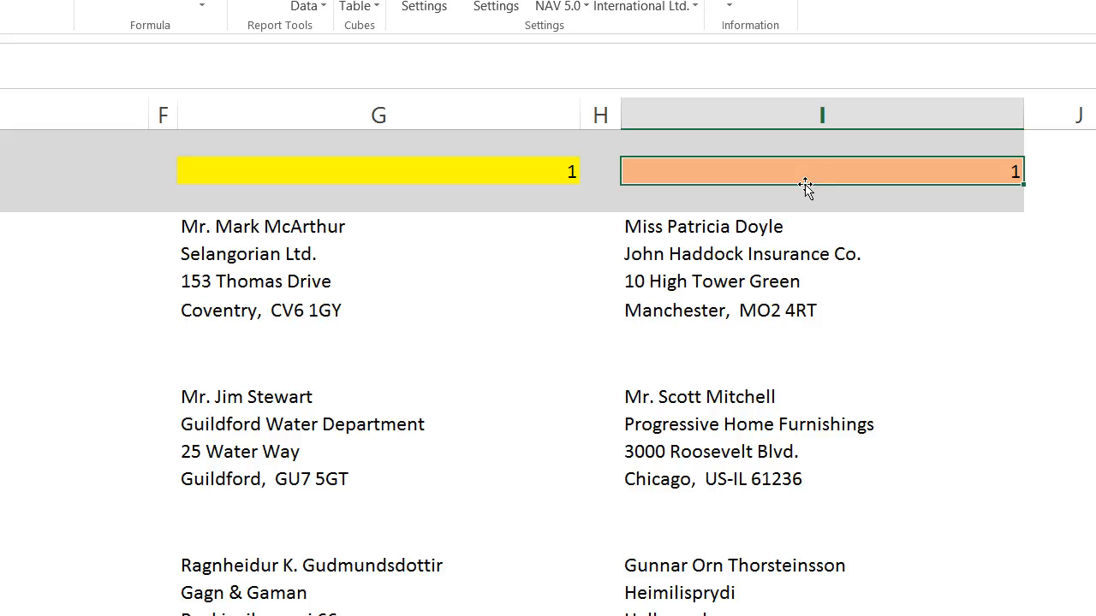
double_click(805, 164)
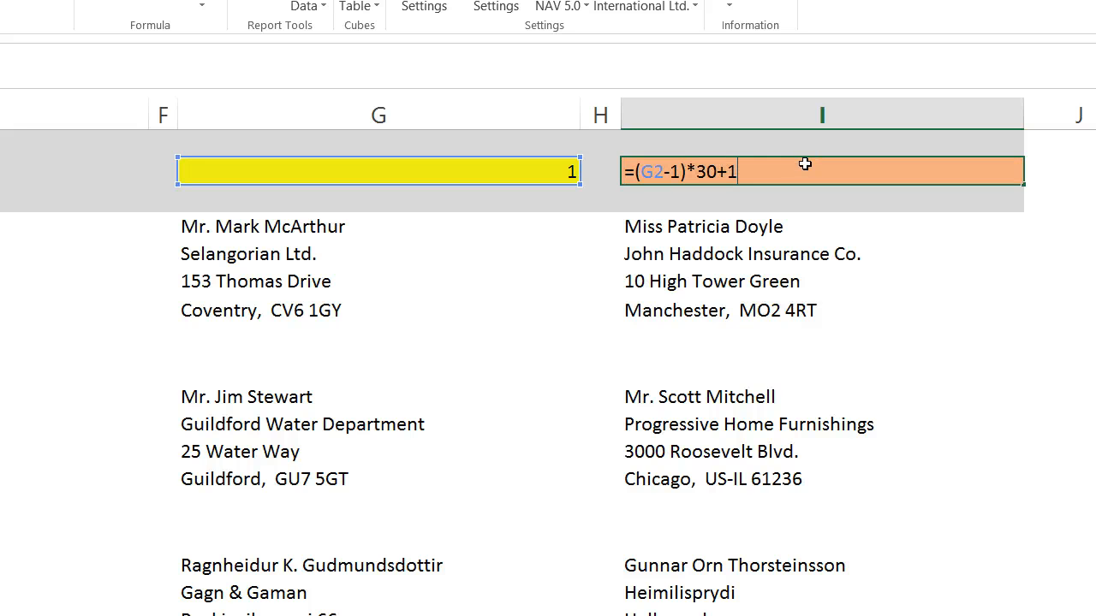
left_click(569, 173)
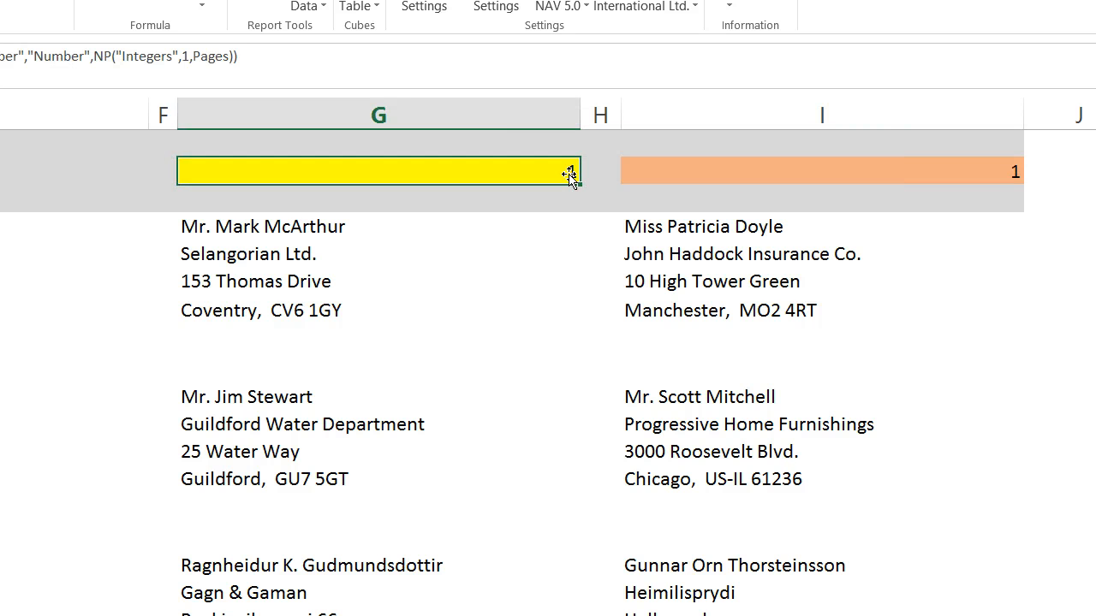
type("3")
key("Return")
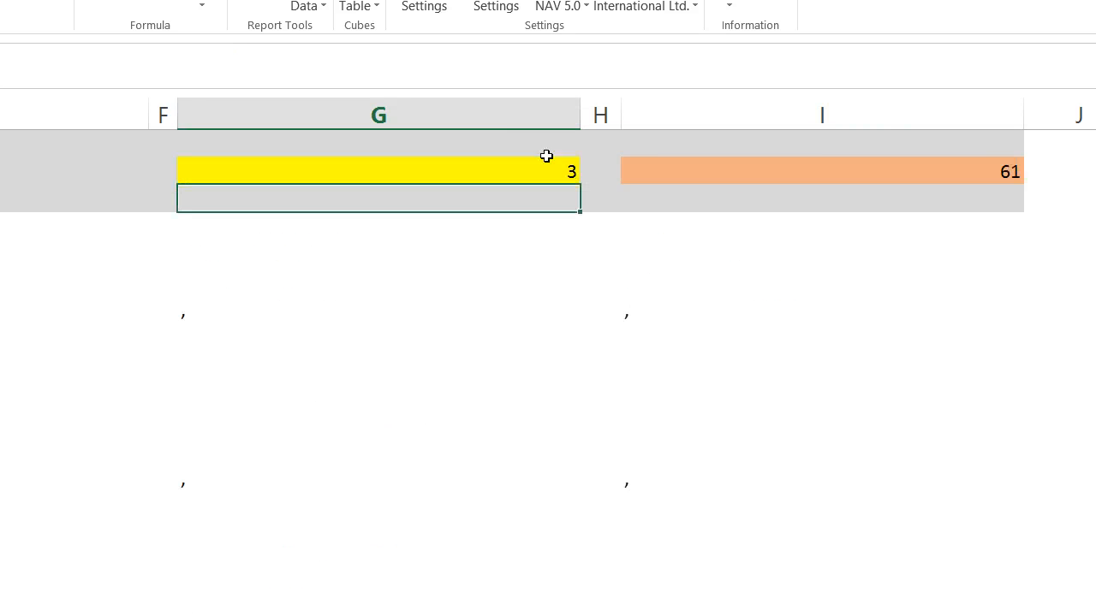
left_click(726, 172)
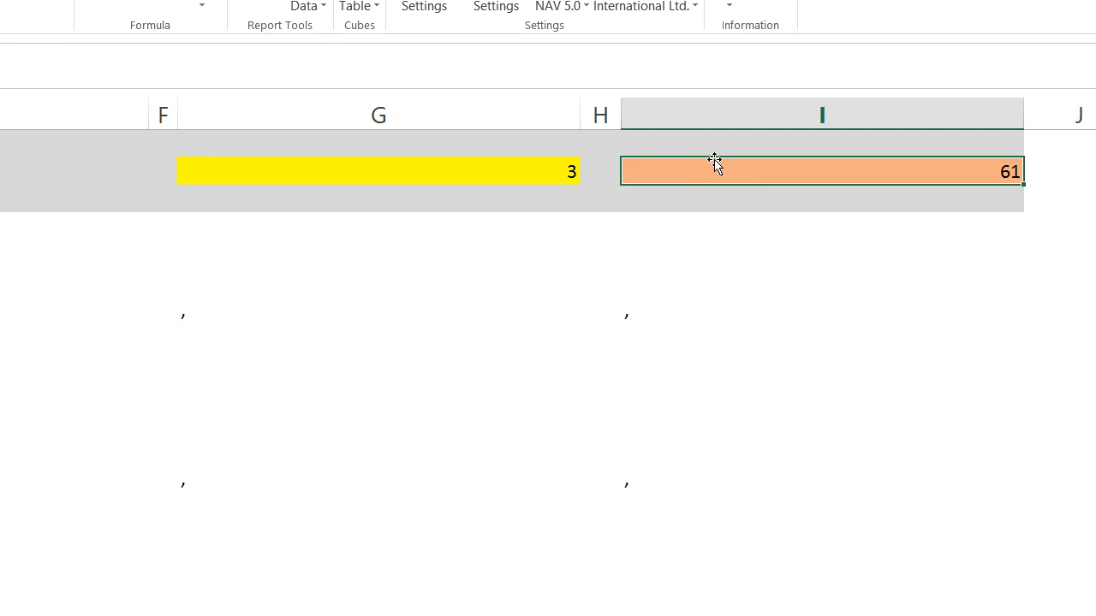
double_click(715, 164)
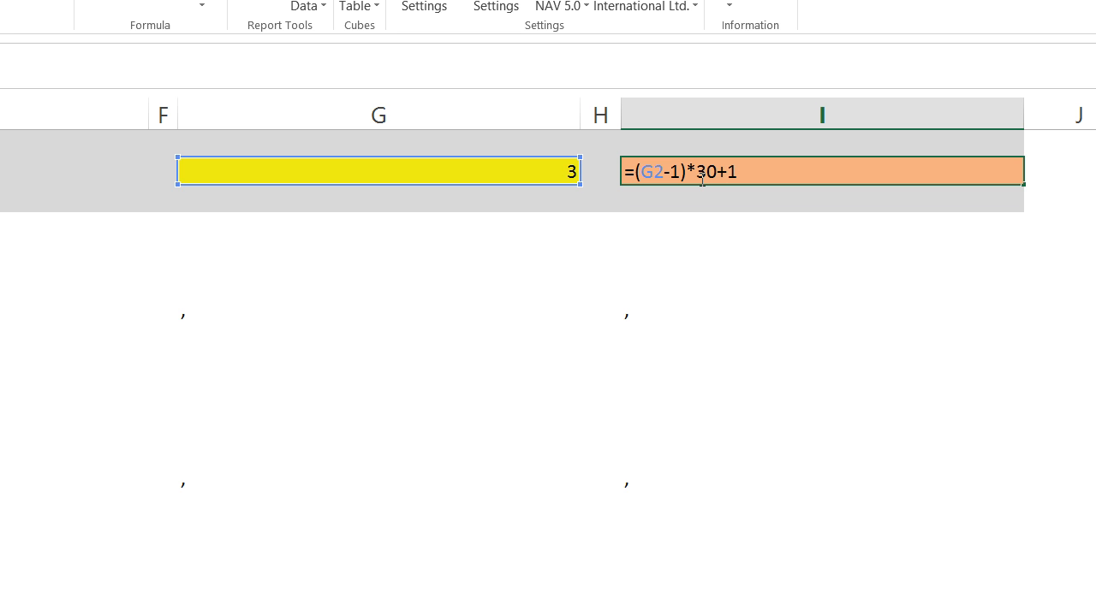
key("Return")
left_click(700, 179)
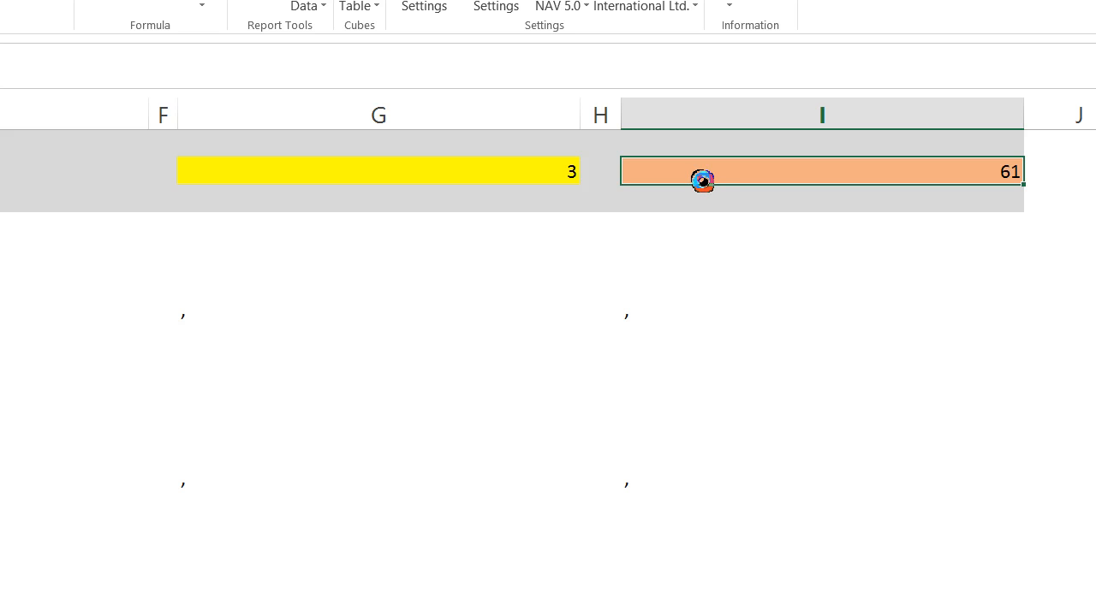
left_click(567, 171)
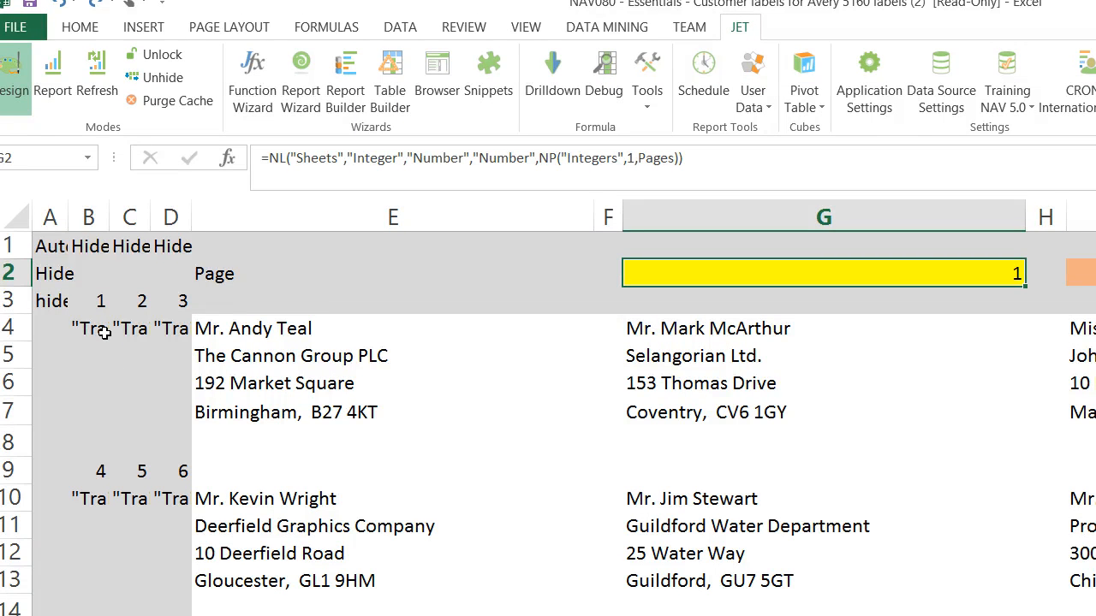
Step: Review how the record numbers increment across cells B3 to D3 above the first row of labels
left_click(99, 306)
key("Right")
key("Right")
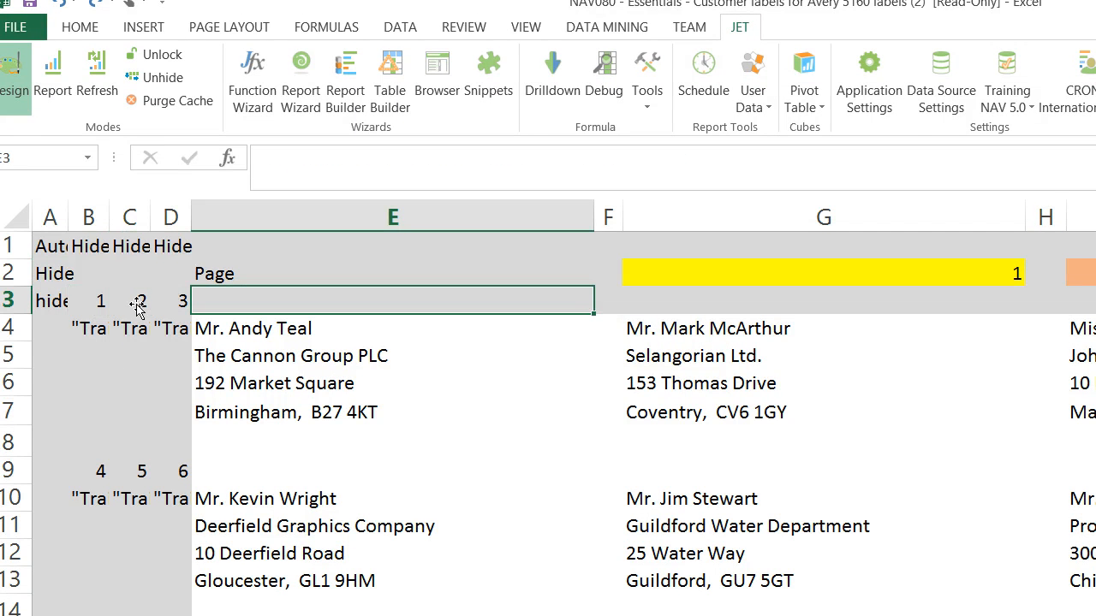
key("Left")
key("Left")
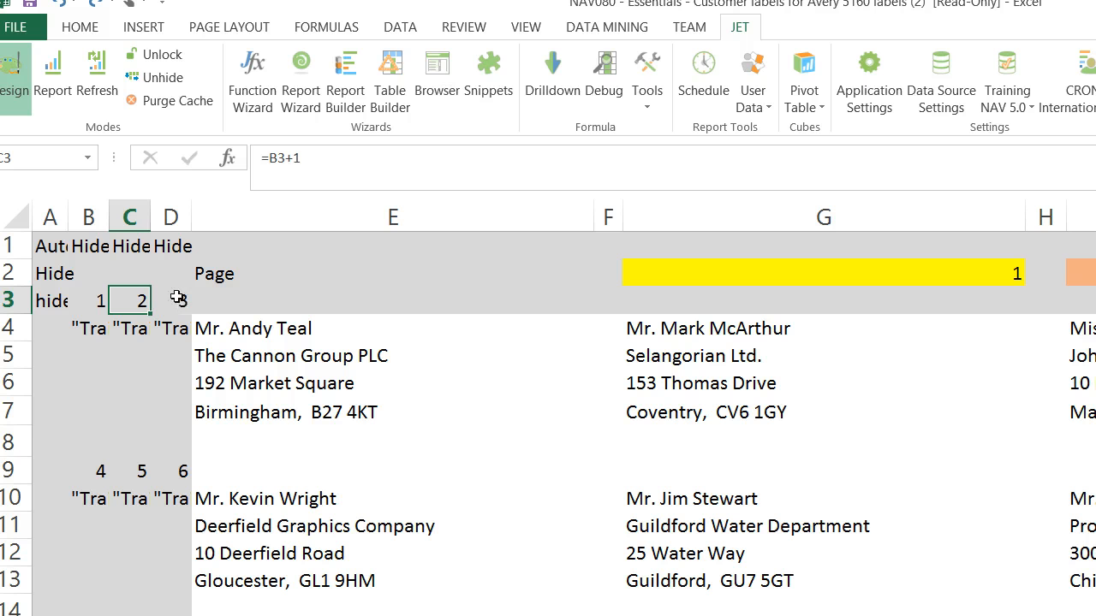
Step: Check the record-numbering formulas for the following label rows, from row 9 through the last one in D57
left_click(96, 471)
key("Right")
key("Right")
scroll(101, 471, "down", 4)
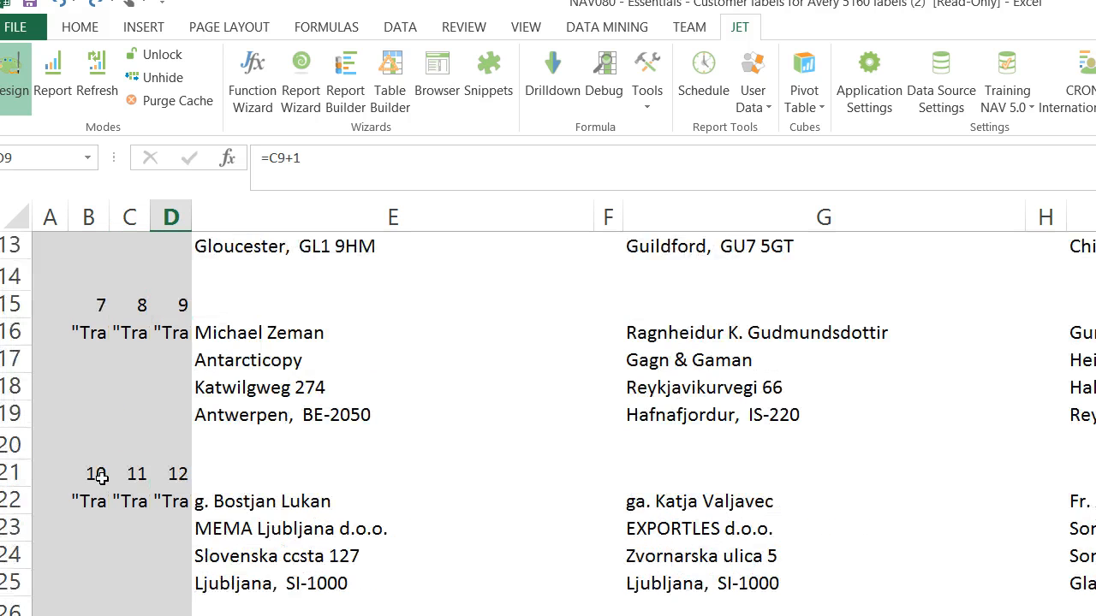
scroll(101, 477, "down", 13)
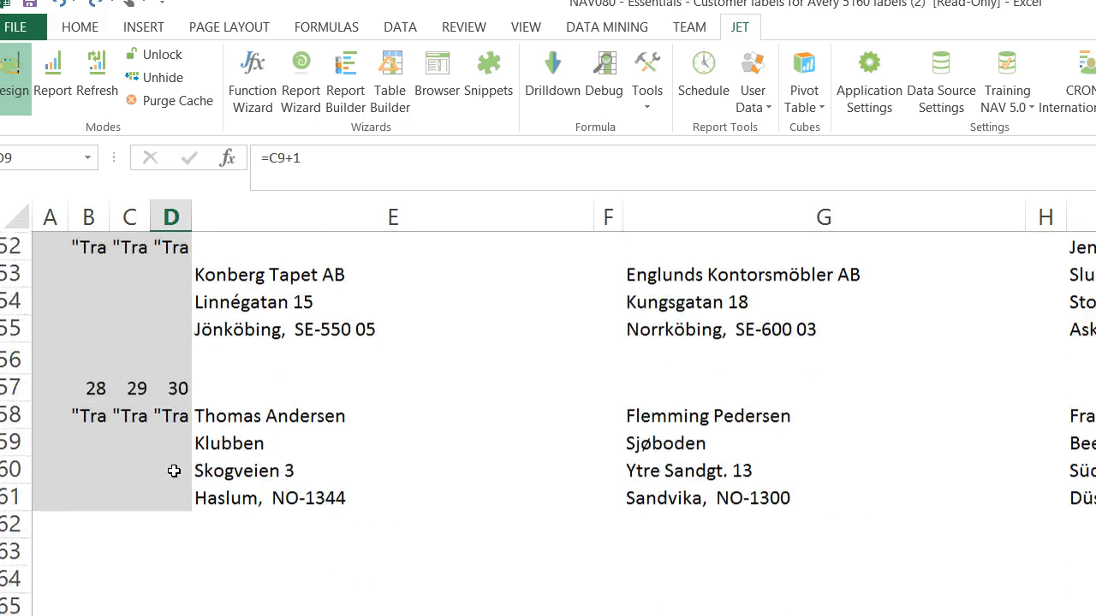
left_click(181, 389)
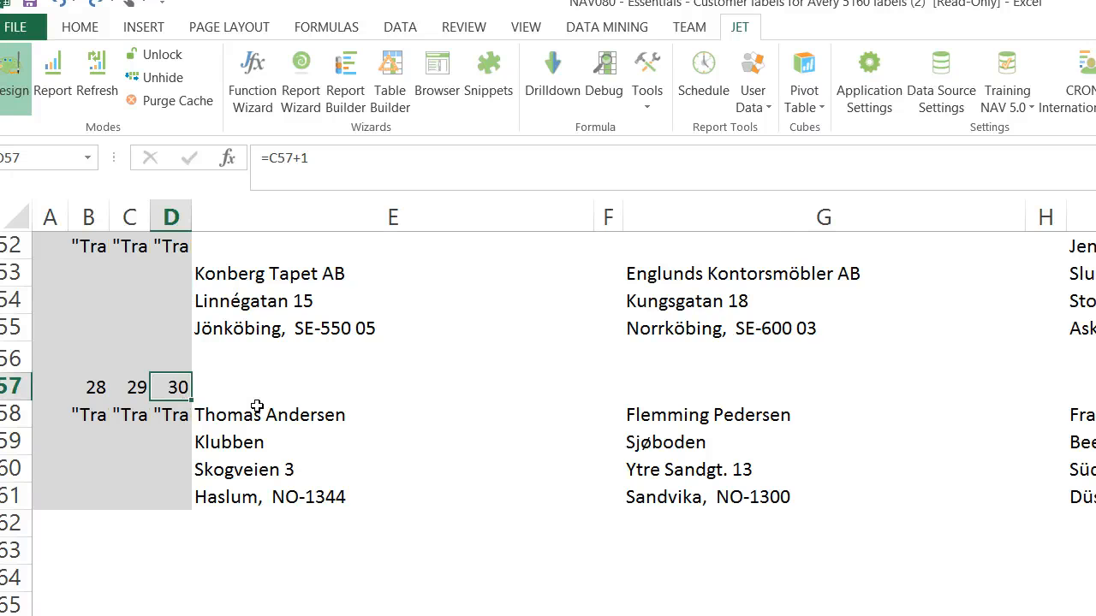
scroll(257, 408, "up", 17)
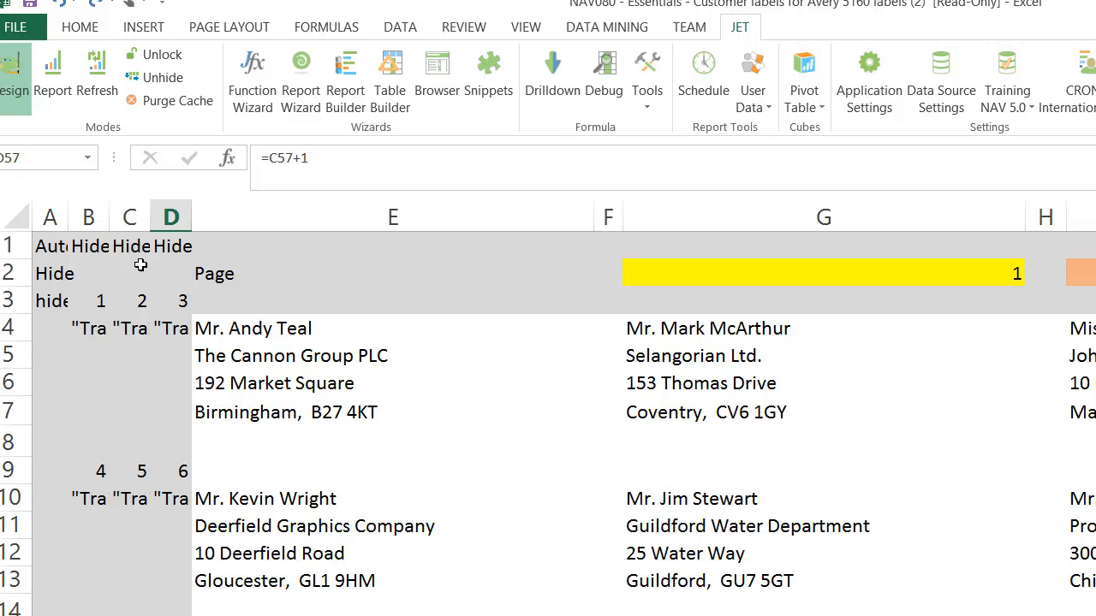
Step: Trace the precedents and dependents of record-number cell C3, checking the linked cells B3, C4 and D3
left_click(142, 301)
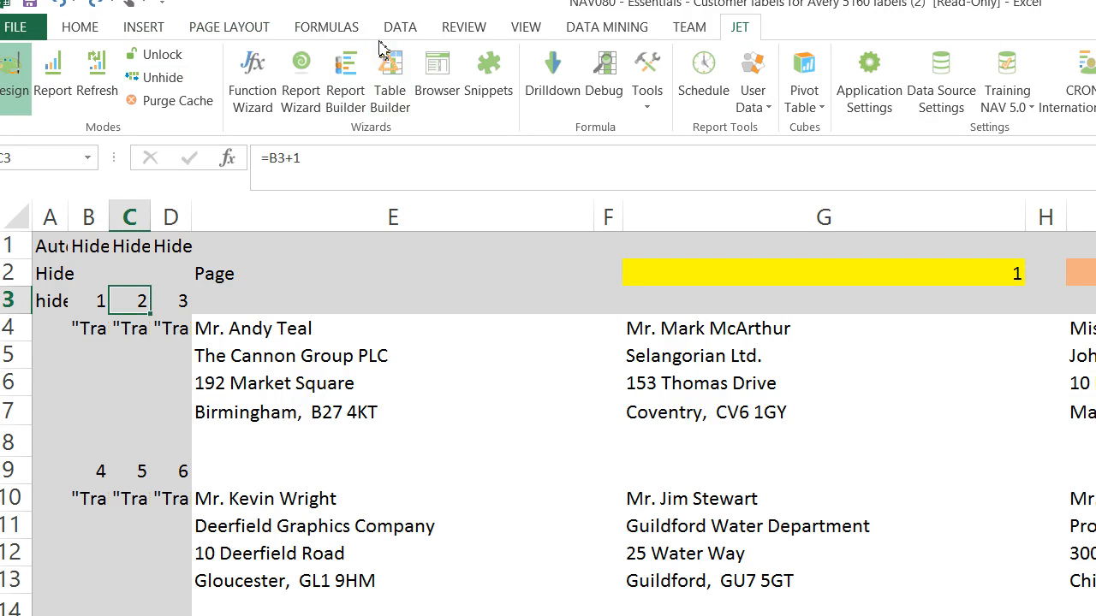
left_click(354, 30)
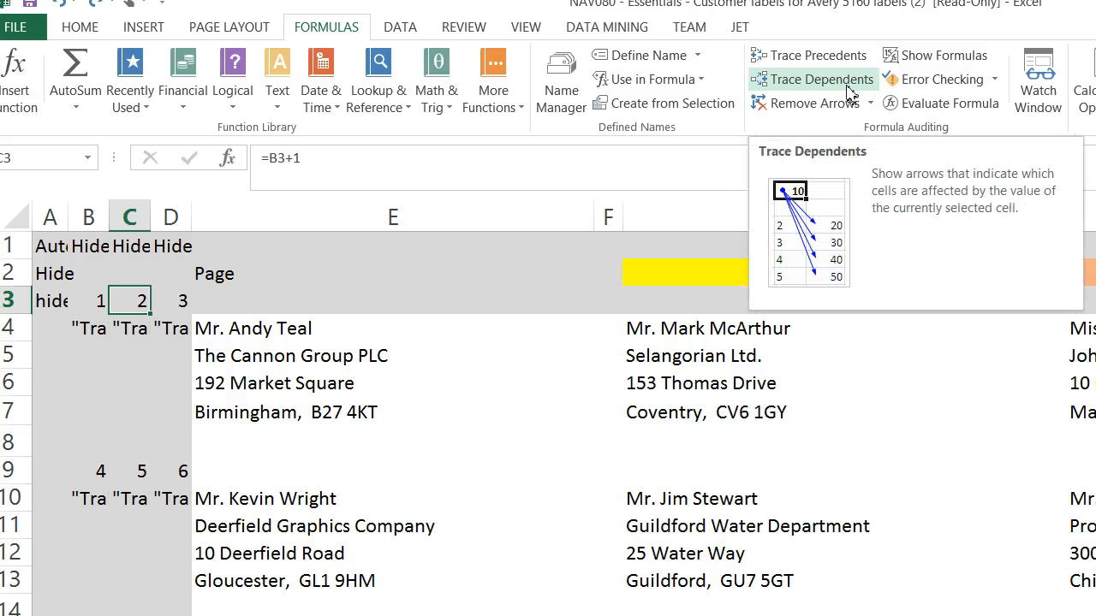
left_click(833, 57)
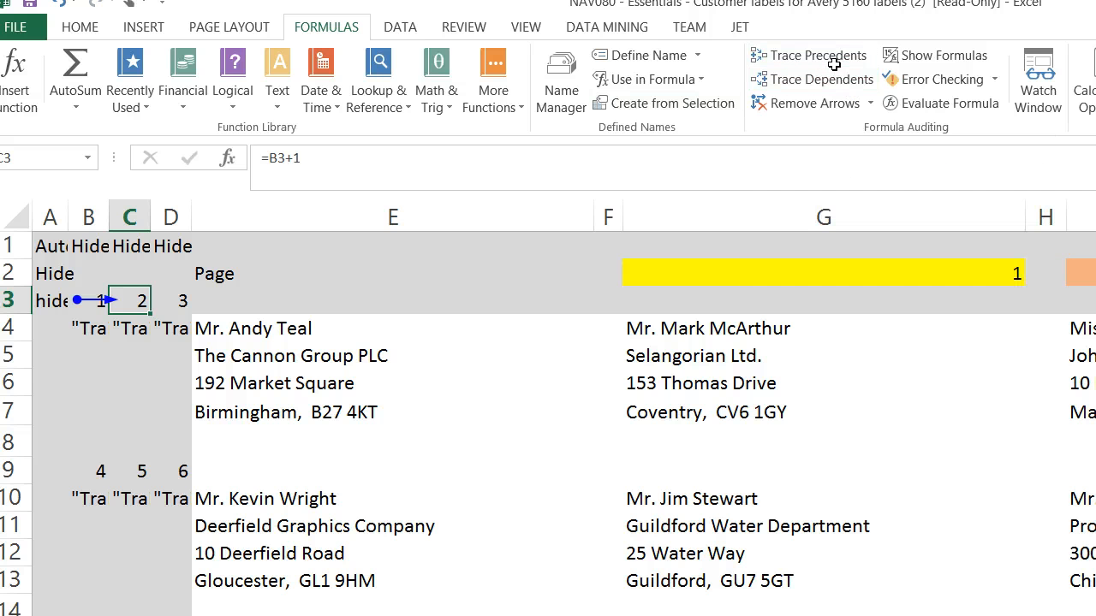
left_click(92, 306)
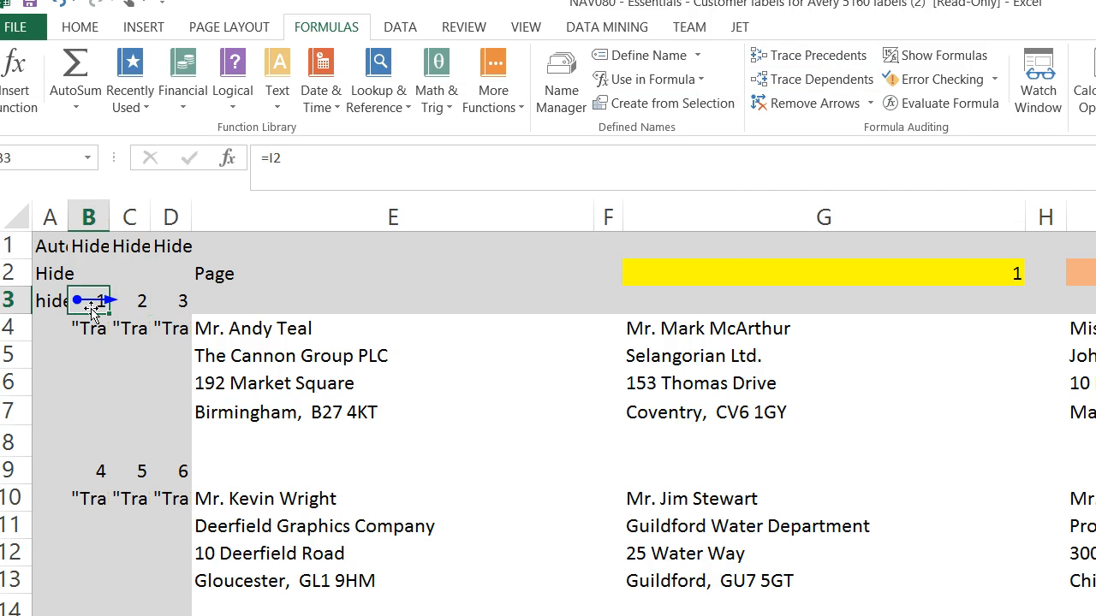
left_click(130, 300)
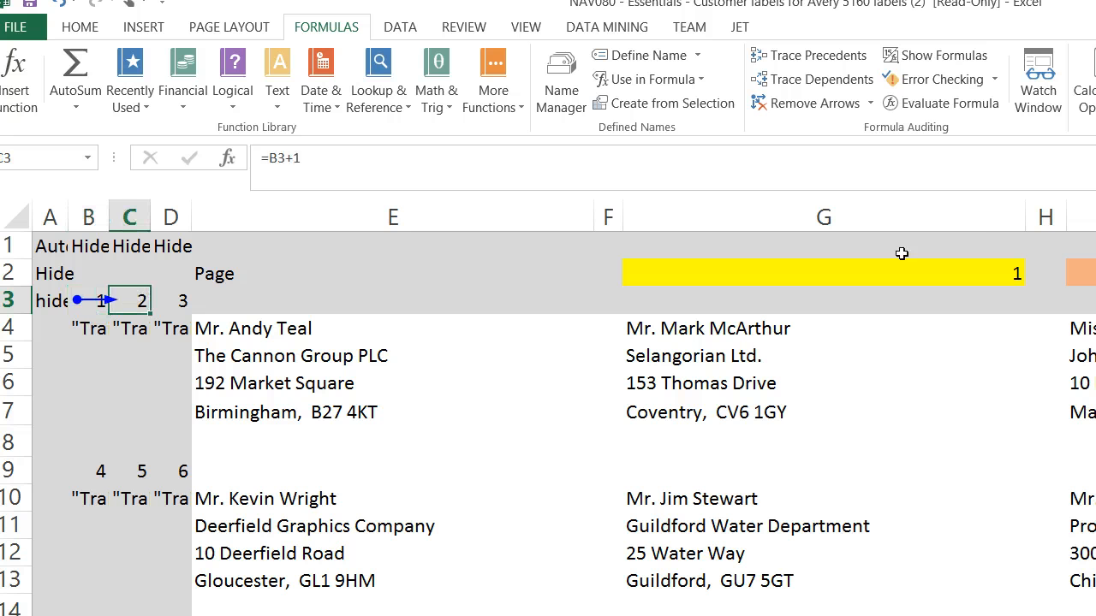
left_click(838, 81)
left_click(135, 331)
left_click(178, 309)
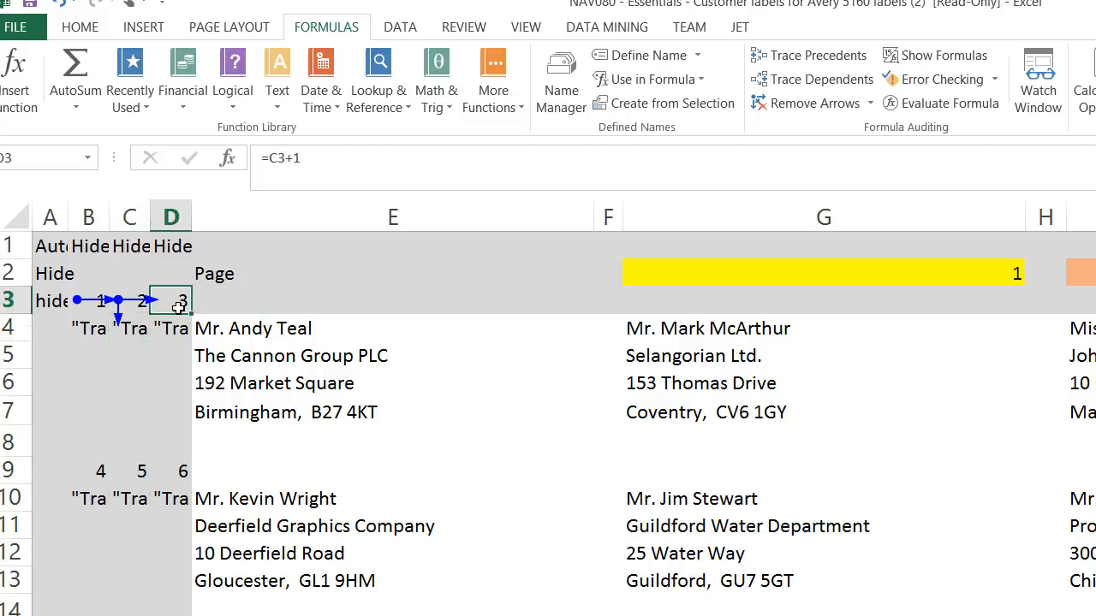
Step: Inspect the customer NL formula in C4 with the Jet Function Wizard, including its What, Table, Field and CustNo filter arguments
left_click(133, 329)
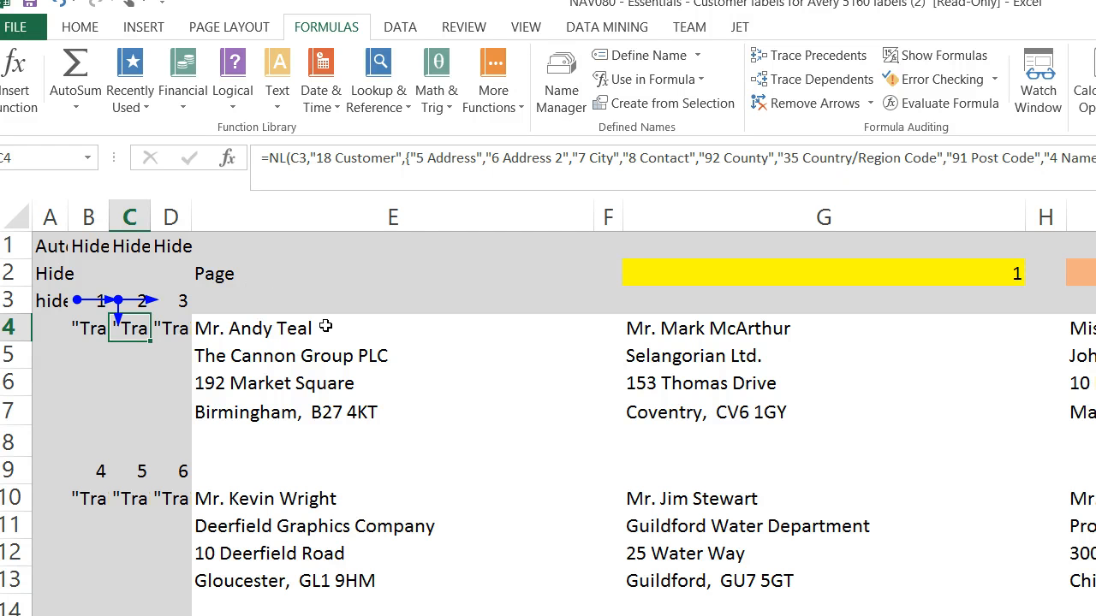
left_click(758, 33)
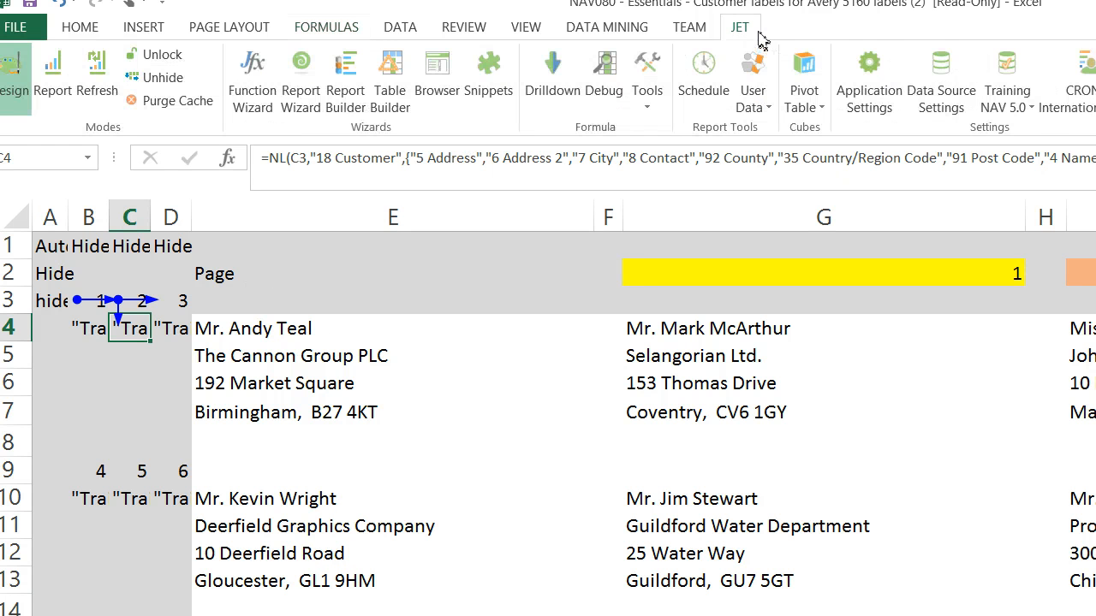
left_click(247, 89)
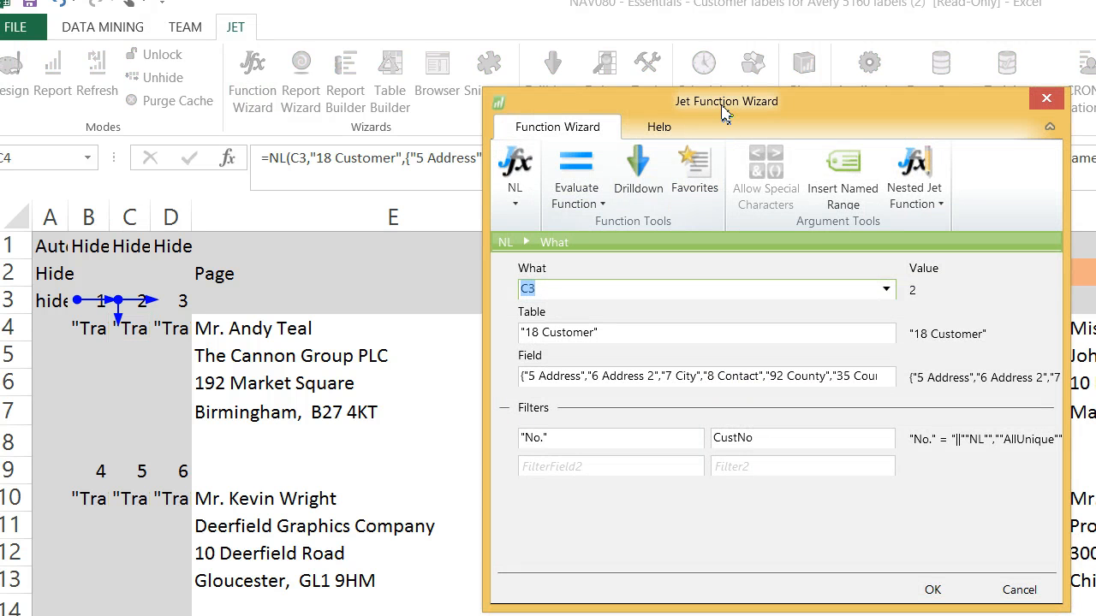
left_click_drag(724, 111, 679, 67)
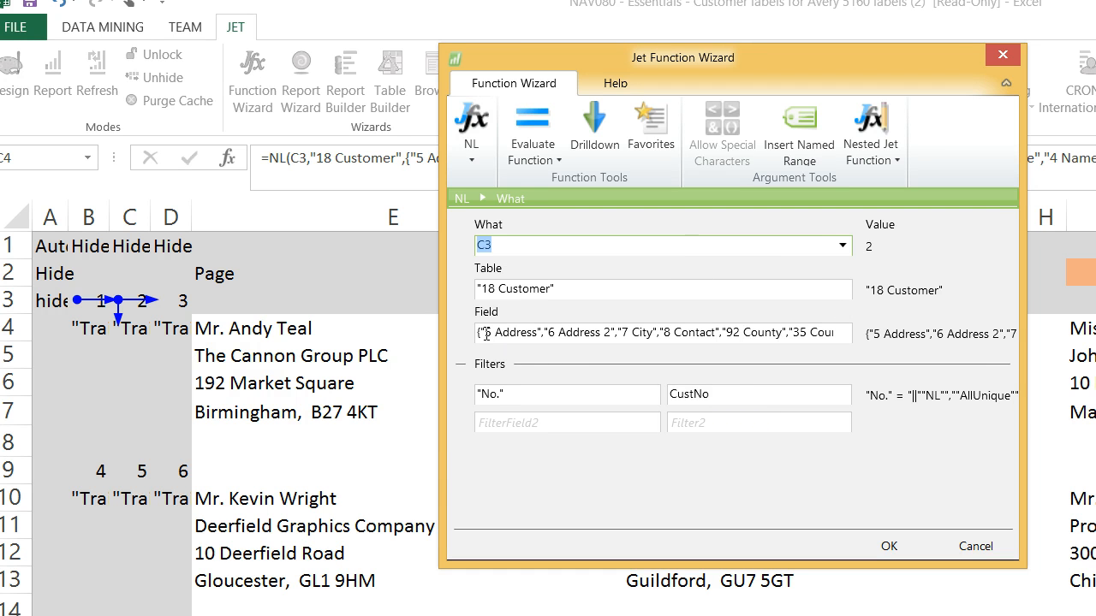
left_click(889, 548)
Step: Examine the NF formulas for the contact in E4 and the company name in E5, leaving them as they are
left_click(244, 328)
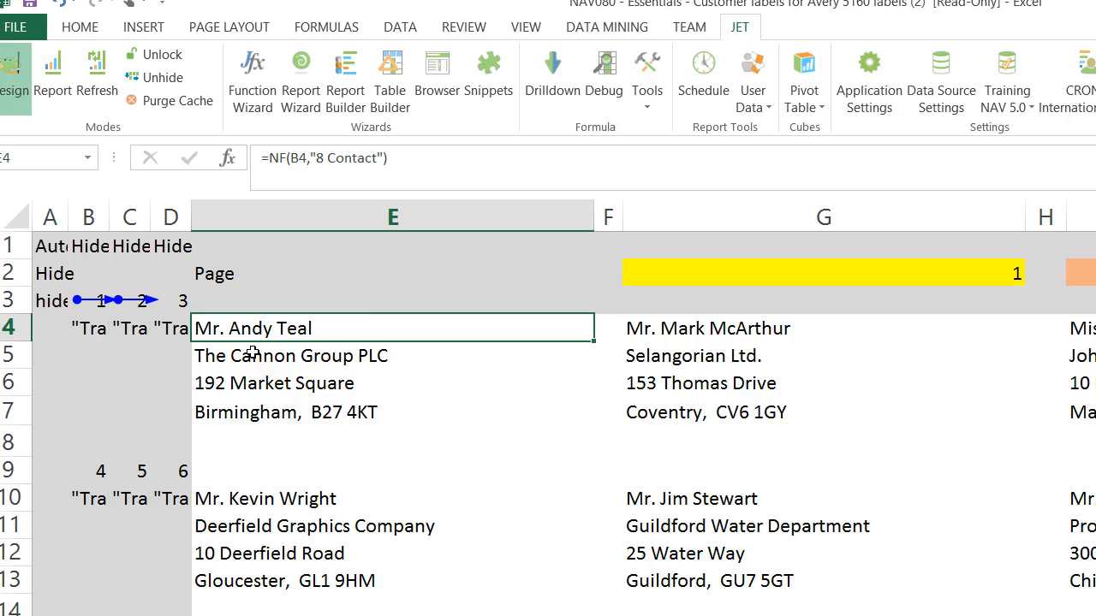
key("F2")
key("Return")
key("F2")
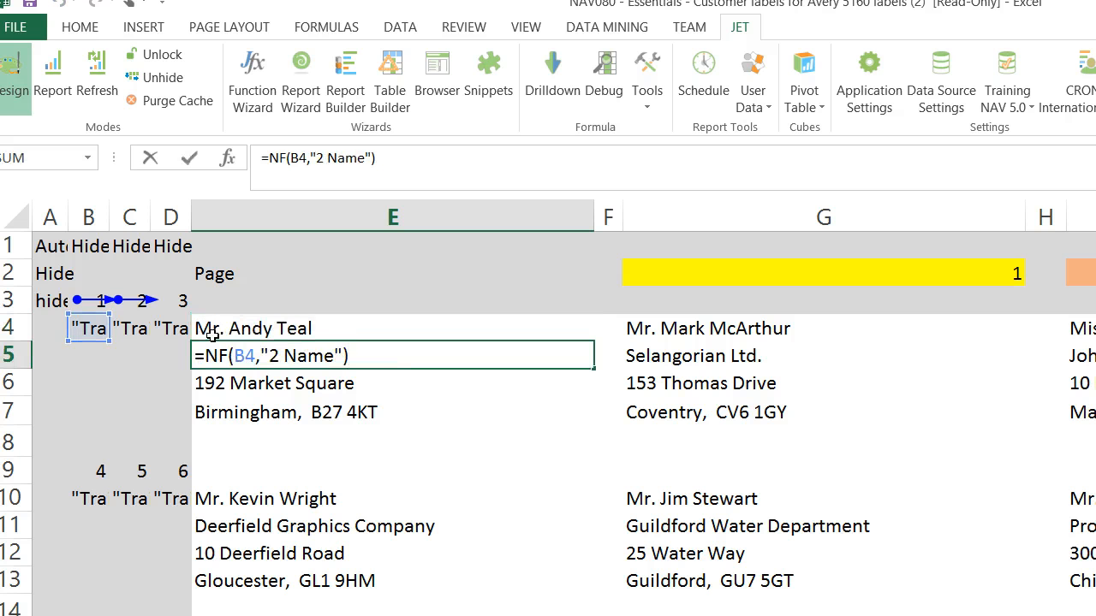
key("Return")
Step: Examine the concatenated NF formulas for the address in E6 and the city, county and post code in E7, leaving both unchanged
key("F2")
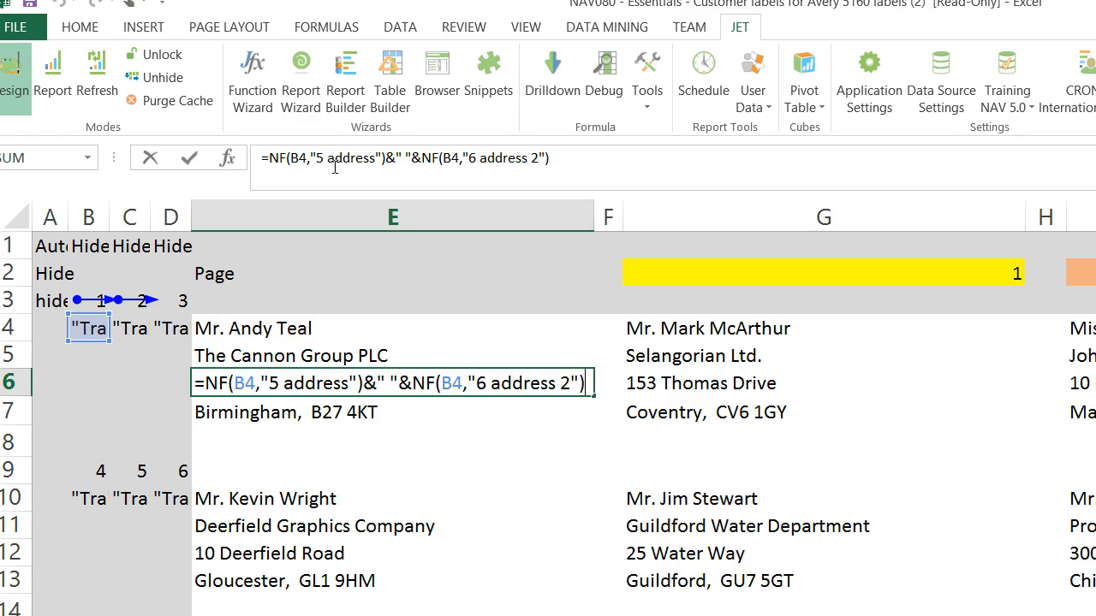
left_click_drag(278, 156, 574, 150)
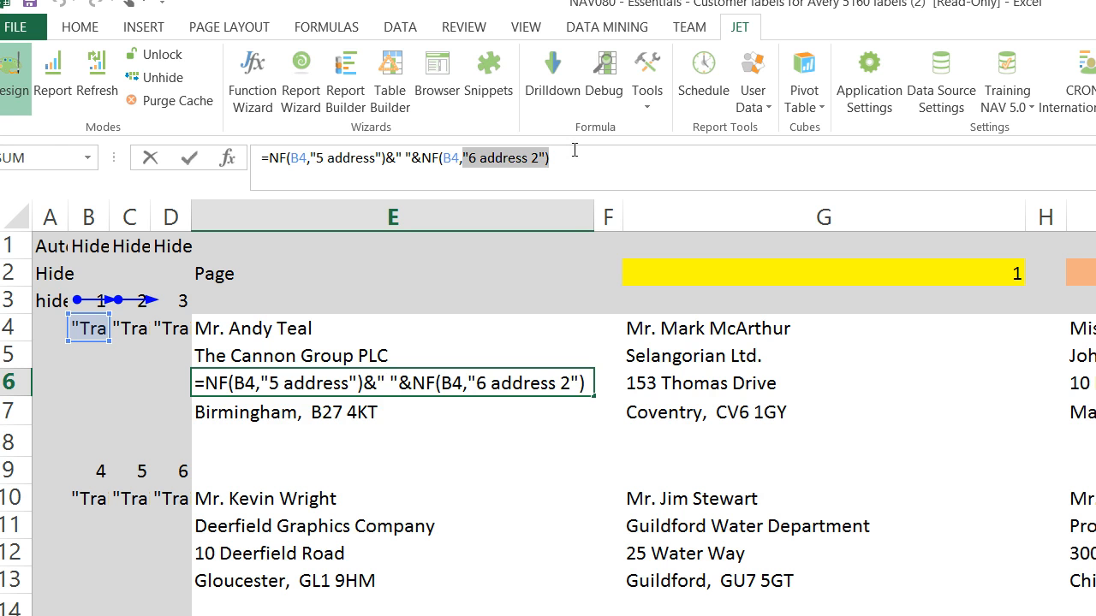
key("Return")
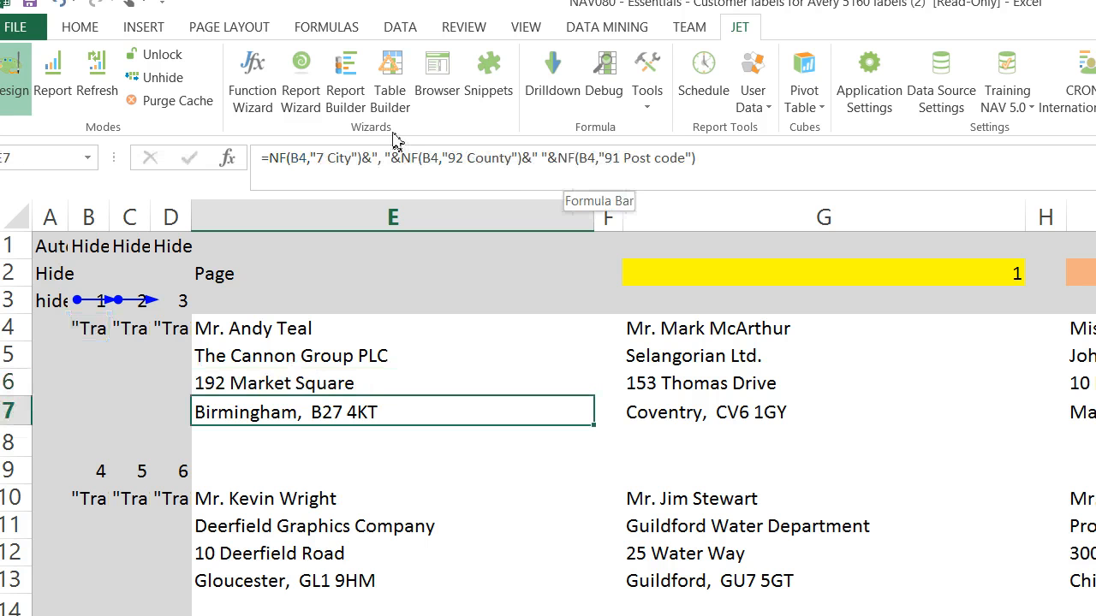
left_click_drag(359, 163, 402, 160)
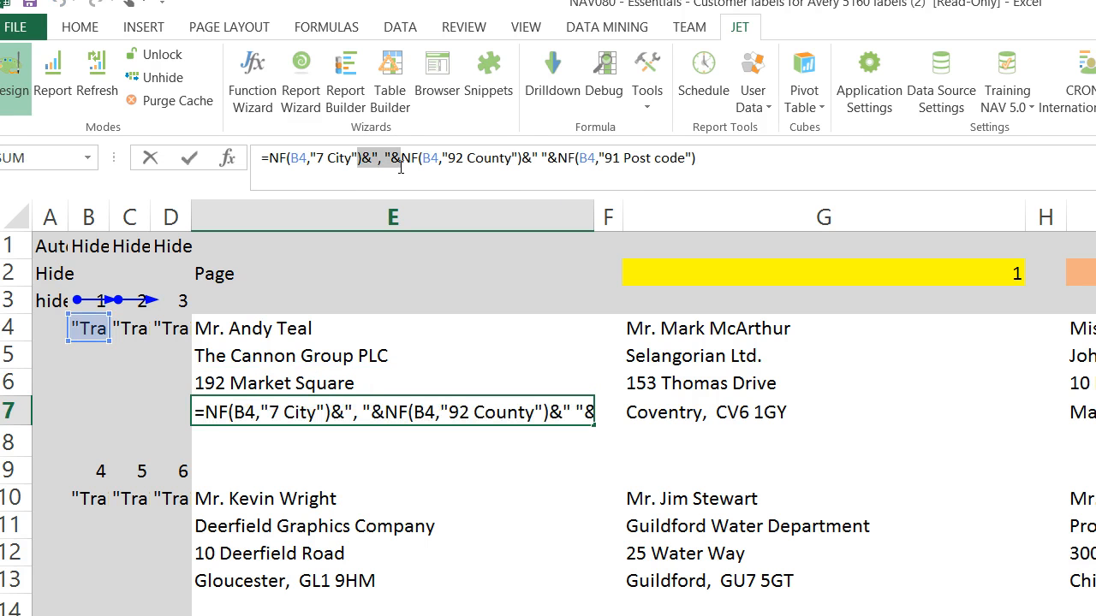
key("Escape")
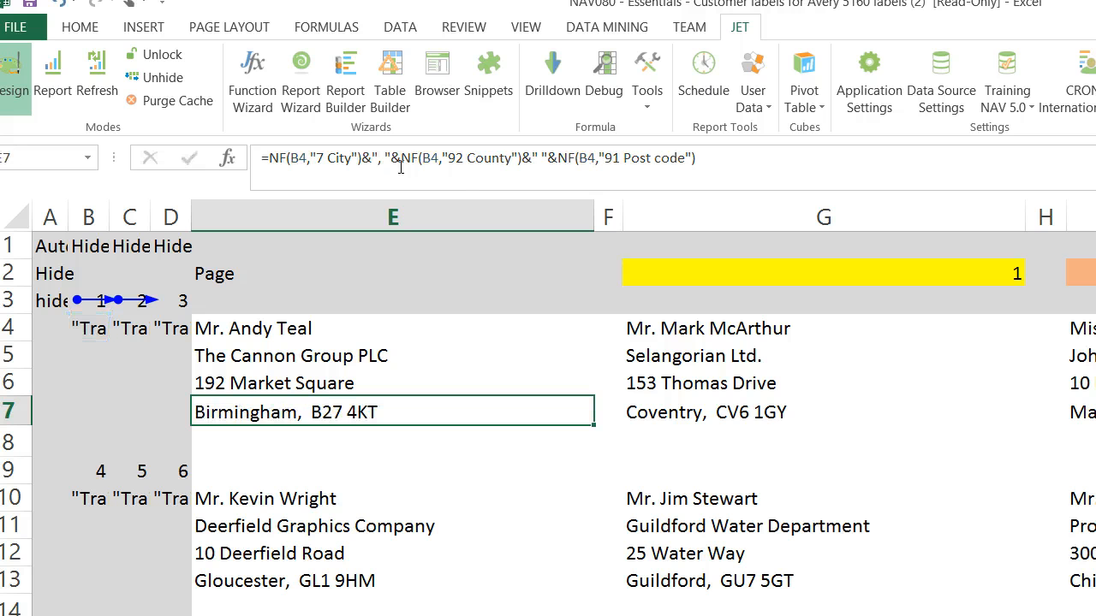